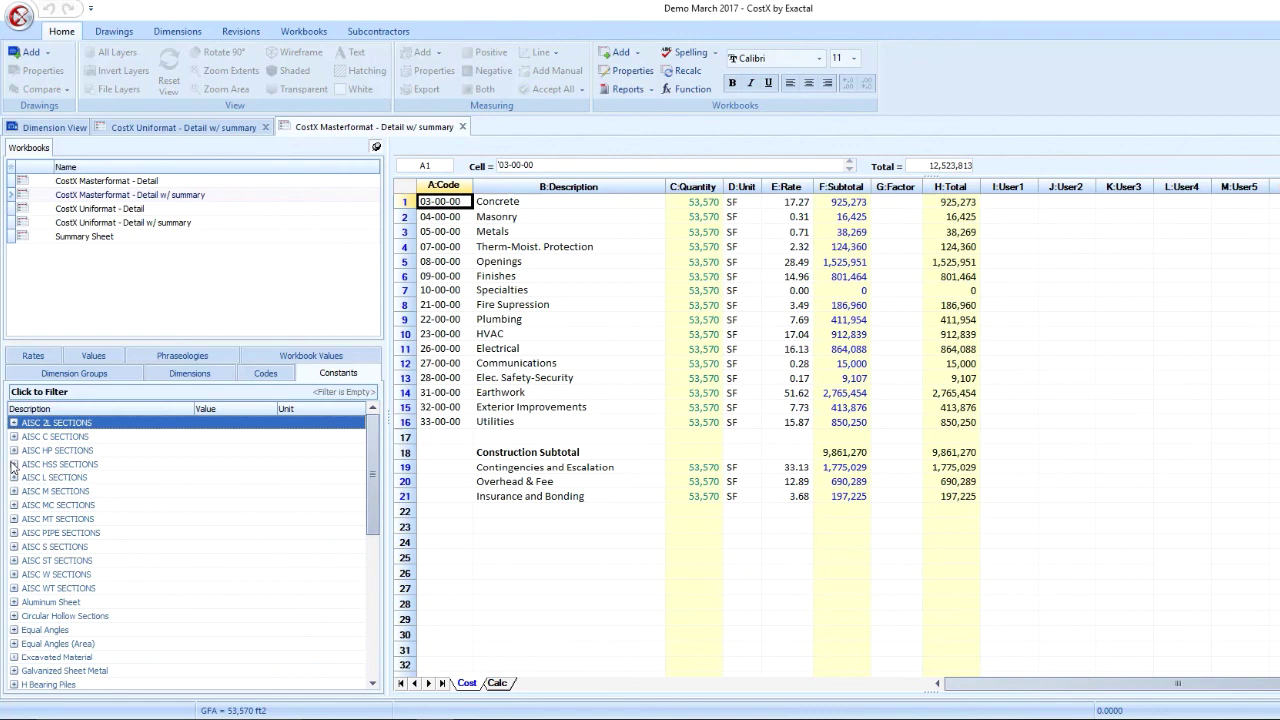
{"action": "left_click", "coordinate": [14, 464]}
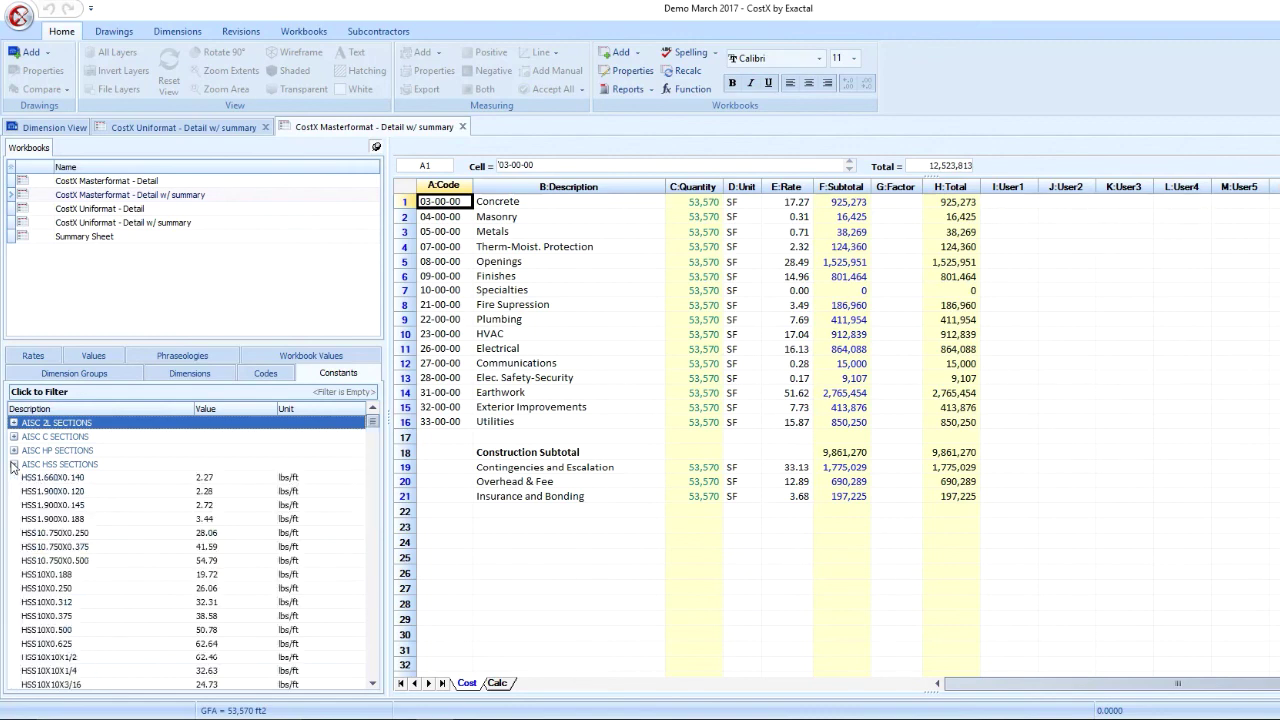
{"action": "left_click", "coordinate": [14, 464]}
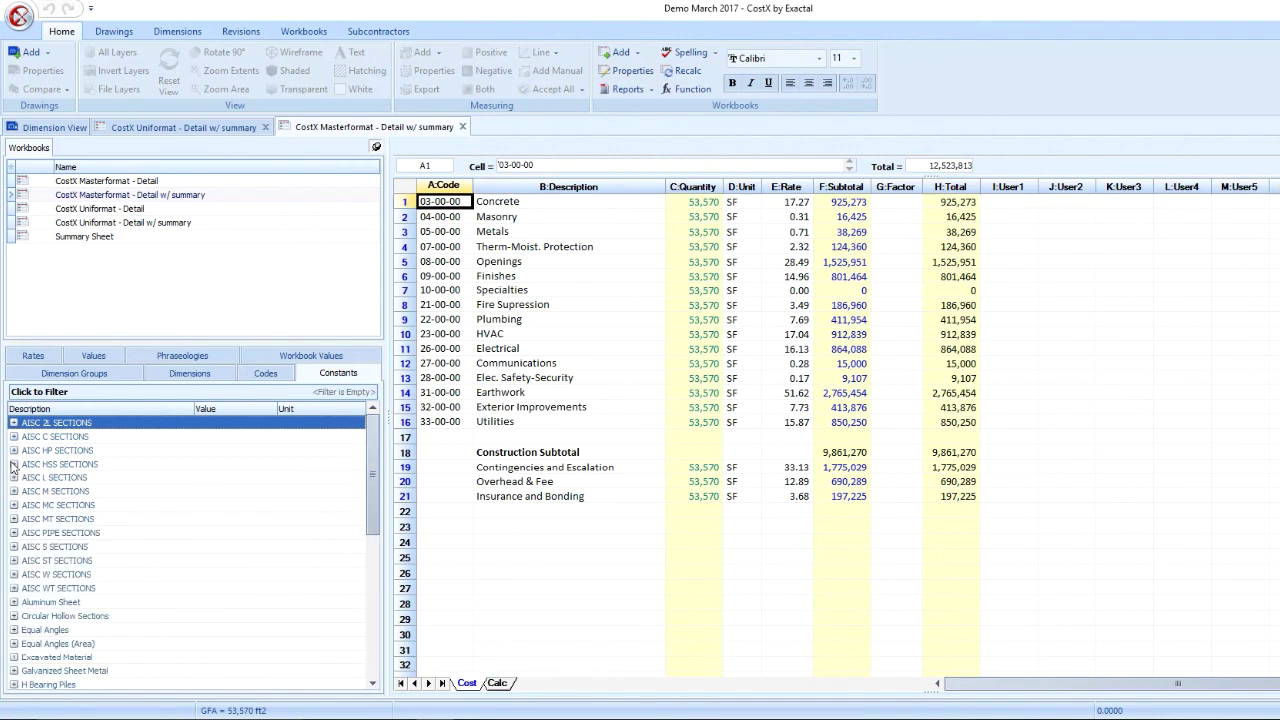
{"action": "scroll", "coordinate": [17, 470], "scroll_direction": "down", "scroll_amount": 5}
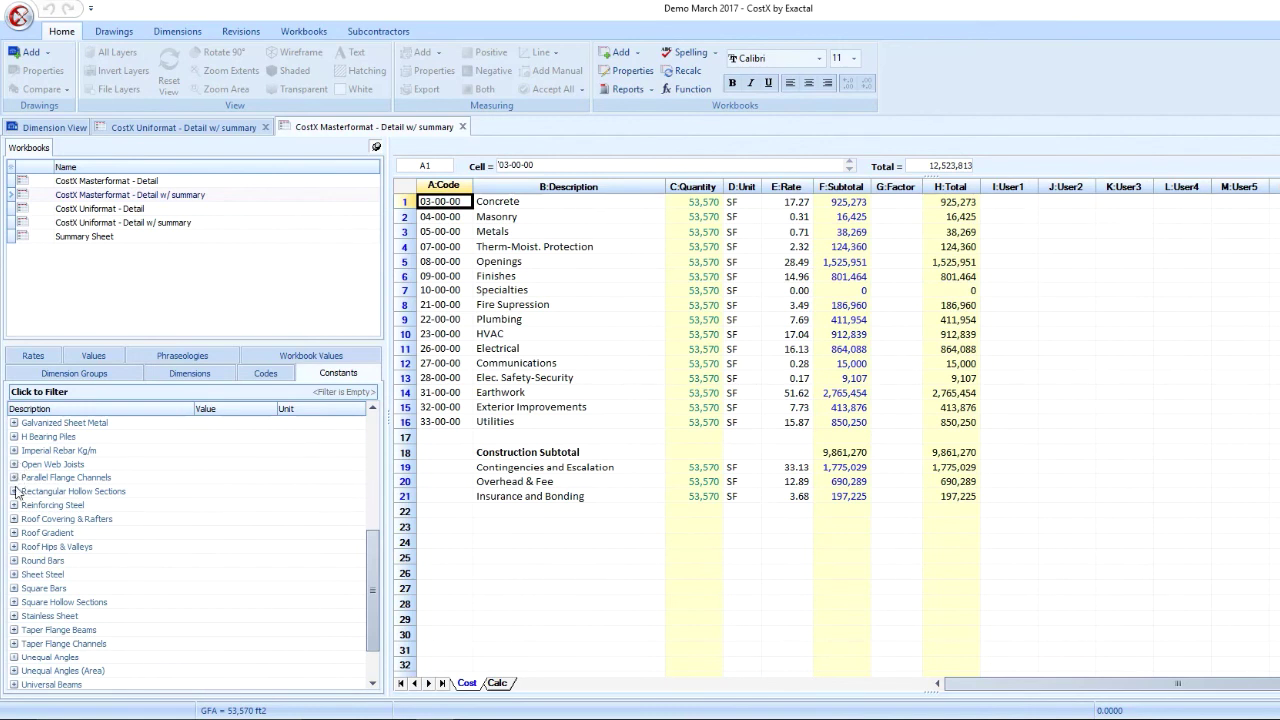
{"action": "left_click", "coordinate": [14, 505]}
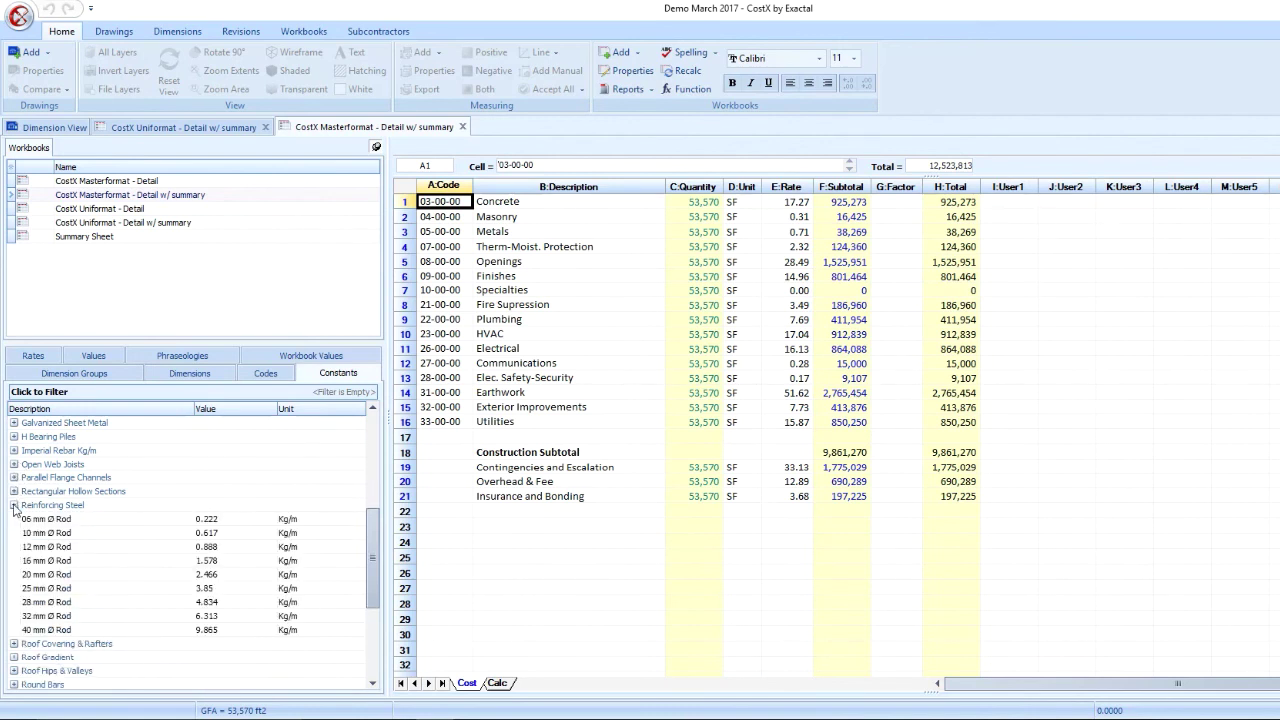
{"action": "left_click", "coordinate": [14, 505]}
{"action": "left_click", "coordinate": [14, 519]}
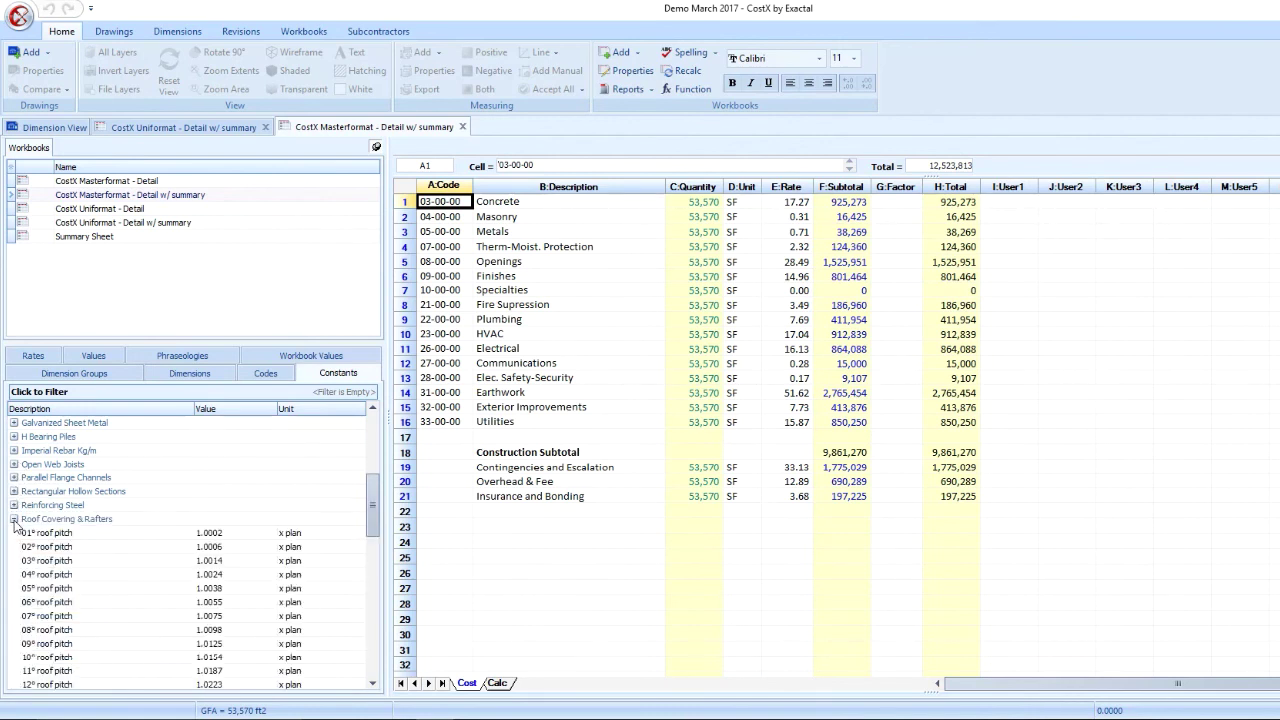
{"action": "scroll", "coordinate": [15, 527], "scroll_direction": "down", "scroll_amount": 1}
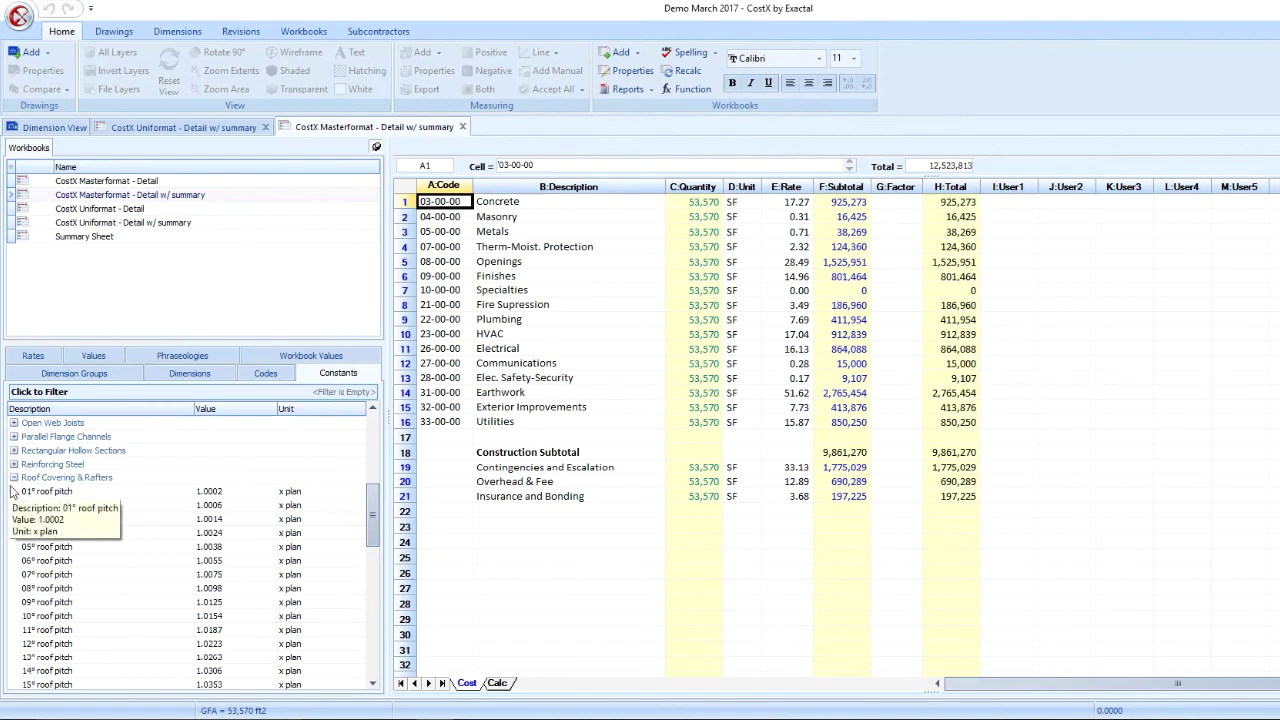
{"action": "left_click", "coordinate": [14, 478]}
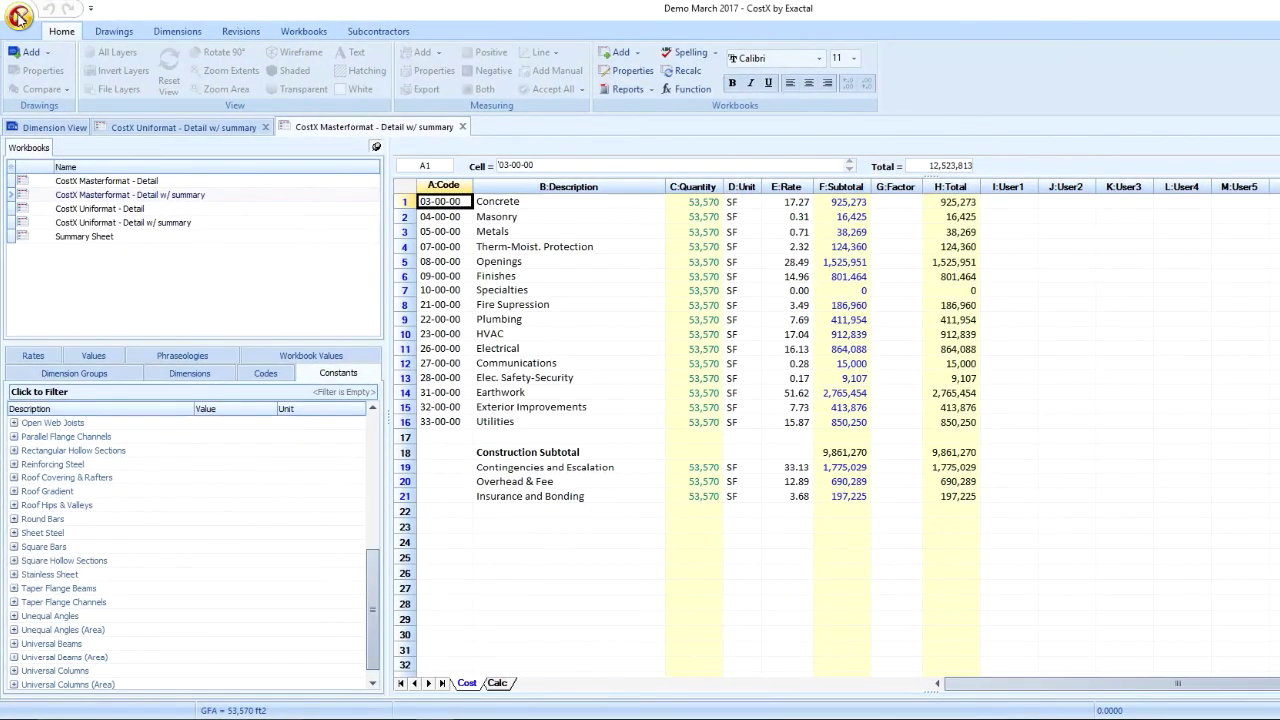
- Open the Costing > Constants library in System Administration and show its Import options
{"action": "left_click", "coordinate": [20, 18]}
{"action": "left_click", "coordinate": [88, 394]}
{"action": "left_click", "coordinate": [482, 560]}
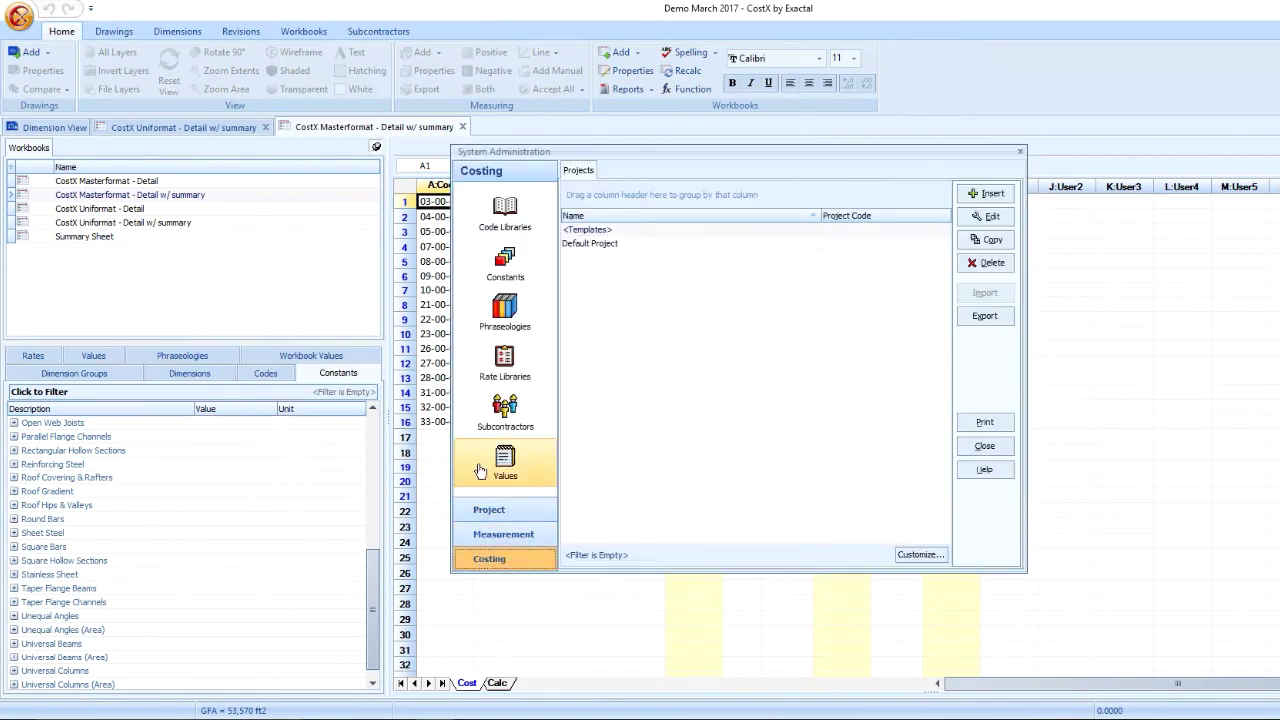
{"action": "left_click", "coordinate": [505, 262]}
{"action": "mouse_move", "coordinate": [940, 366]}
{"action": "left_mouse_down"}
{"action": "mouse_move", "coordinate": [940, 516]}
{"action": "mouse_move", "coordinate": [937, 356]}
{"action": "left_mouse_up"}
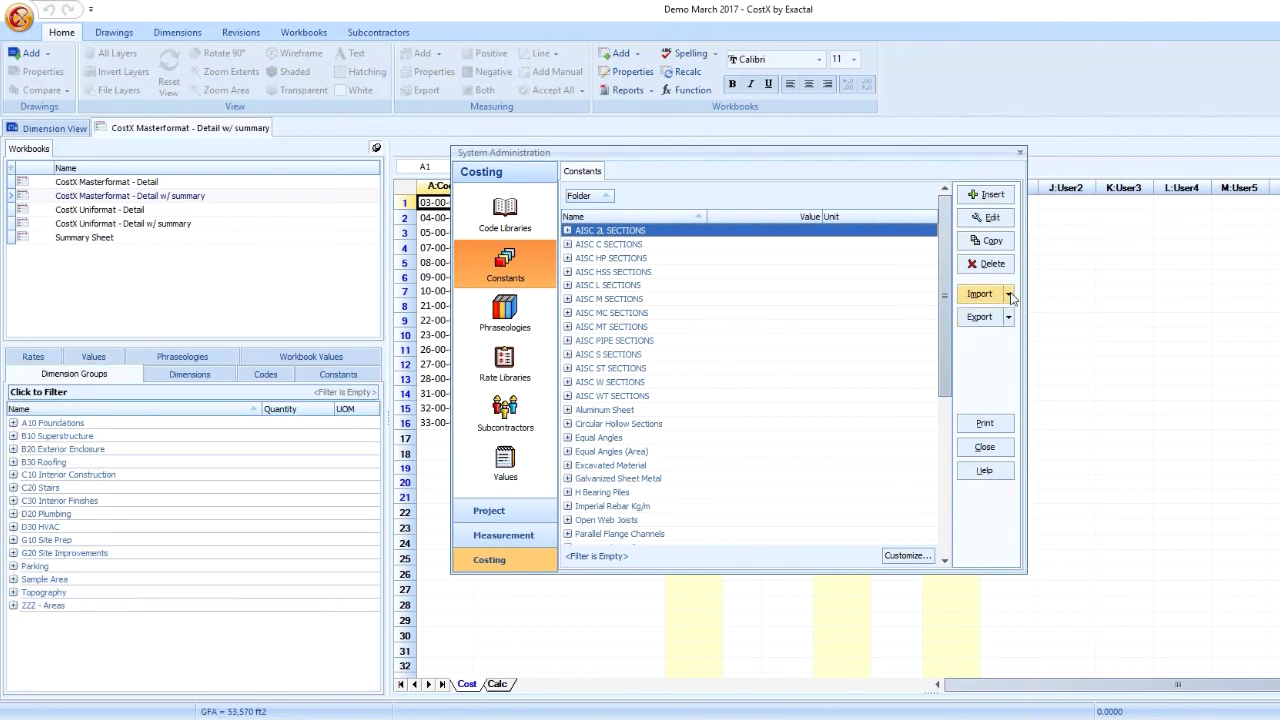
{"action": "left_click", "coordinate": [1008, 293]}
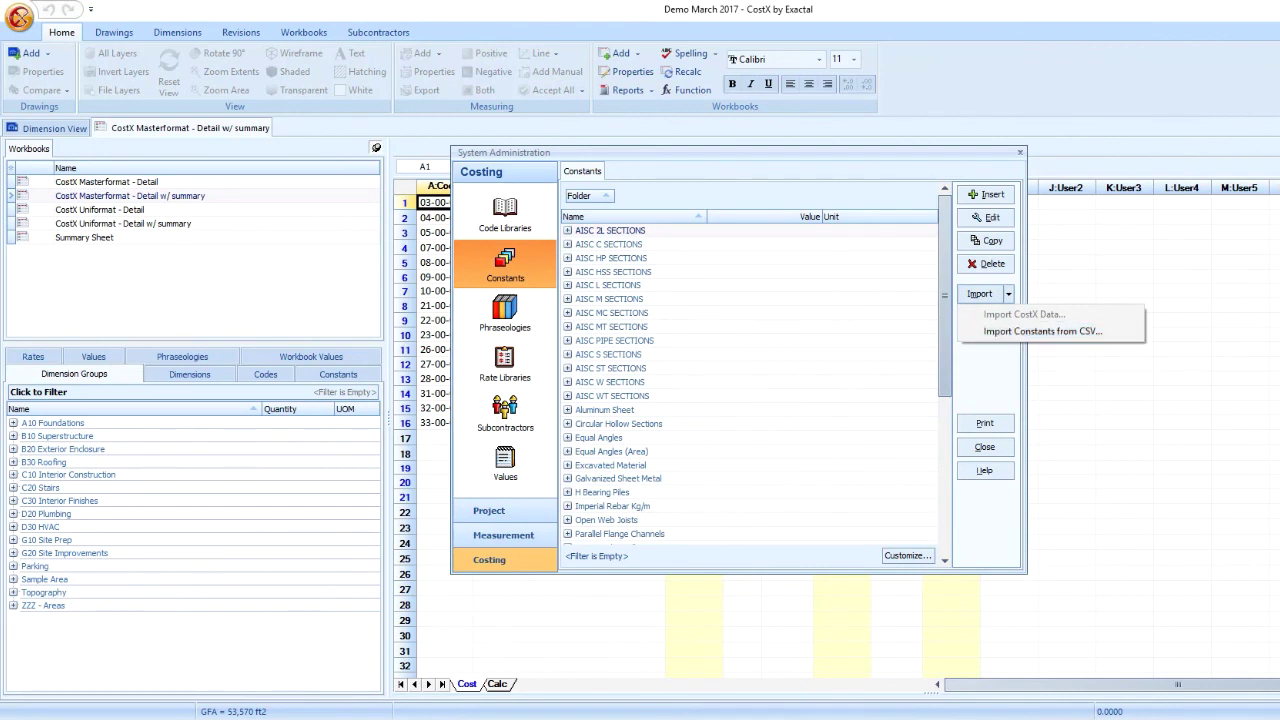
- Open Rebar (US).csv in Excel and start a new row below the #14 bar
{"action": "mouse_move", "coordinate": [358, 719]}
{"action": "left_click", "coordinate": [440, 685]}
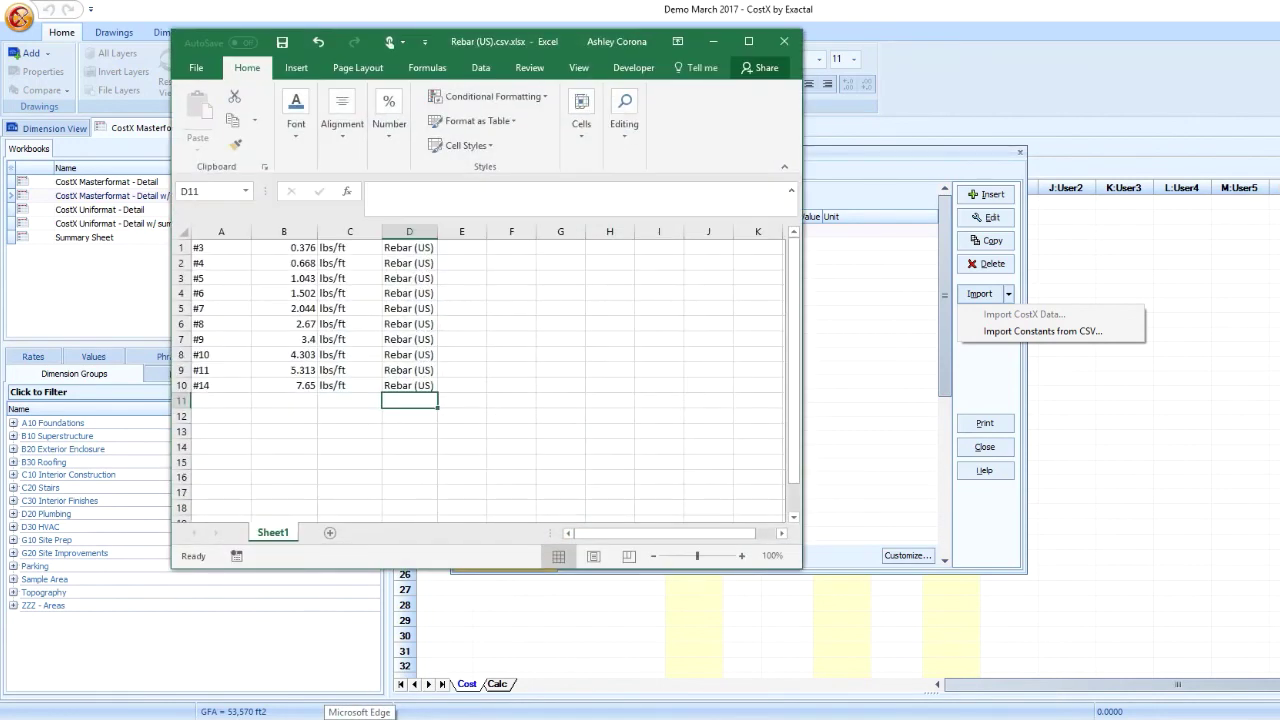
{"action": "left_click", "coordinate": [212, 399]}
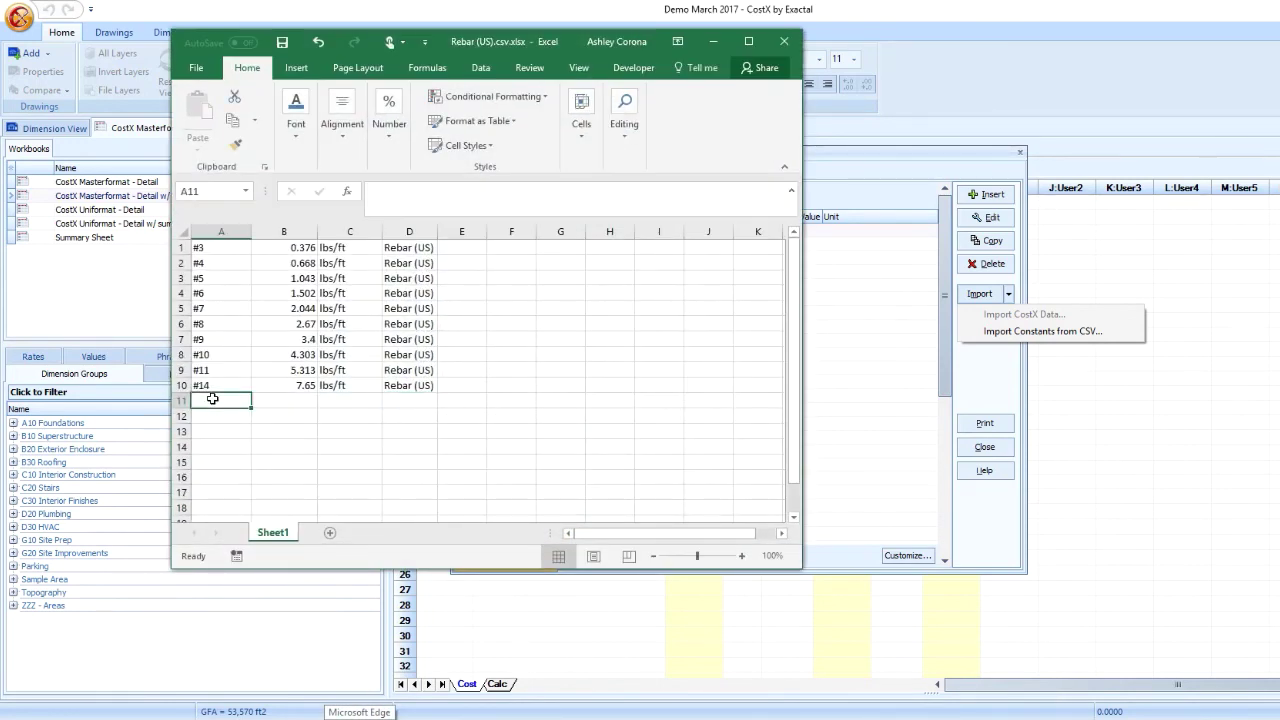
- Enter #18, 13.6, lbs/ft, Rebar (US) in the new row, then save and close the file
{"action": "type", "text": "#18"}
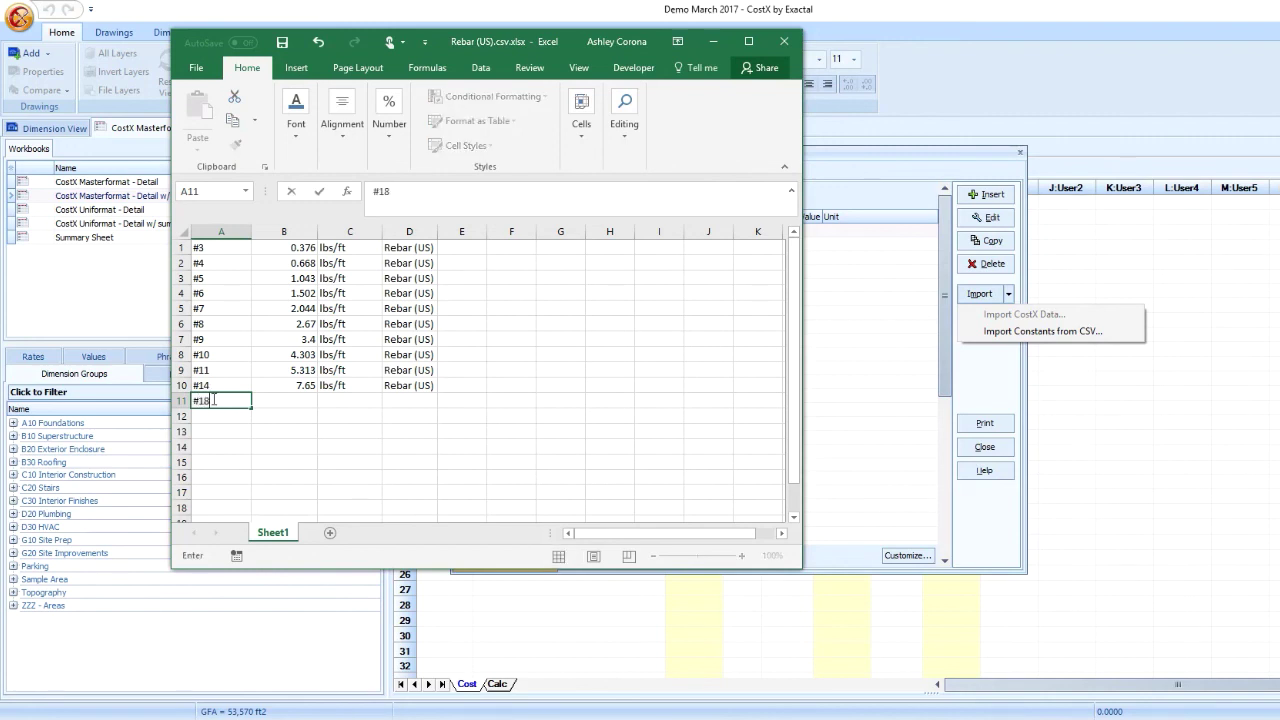
{"action": "key", "text": "Tab"}
{"action": "type", "text": "13.6"}
{"action": "key", "text": "Tab"}
{"action": "type", "text": "lbs/ft"}
{"action": "key", "text": "Tab"}
{"action": "type", "text": "rebar (US)"}
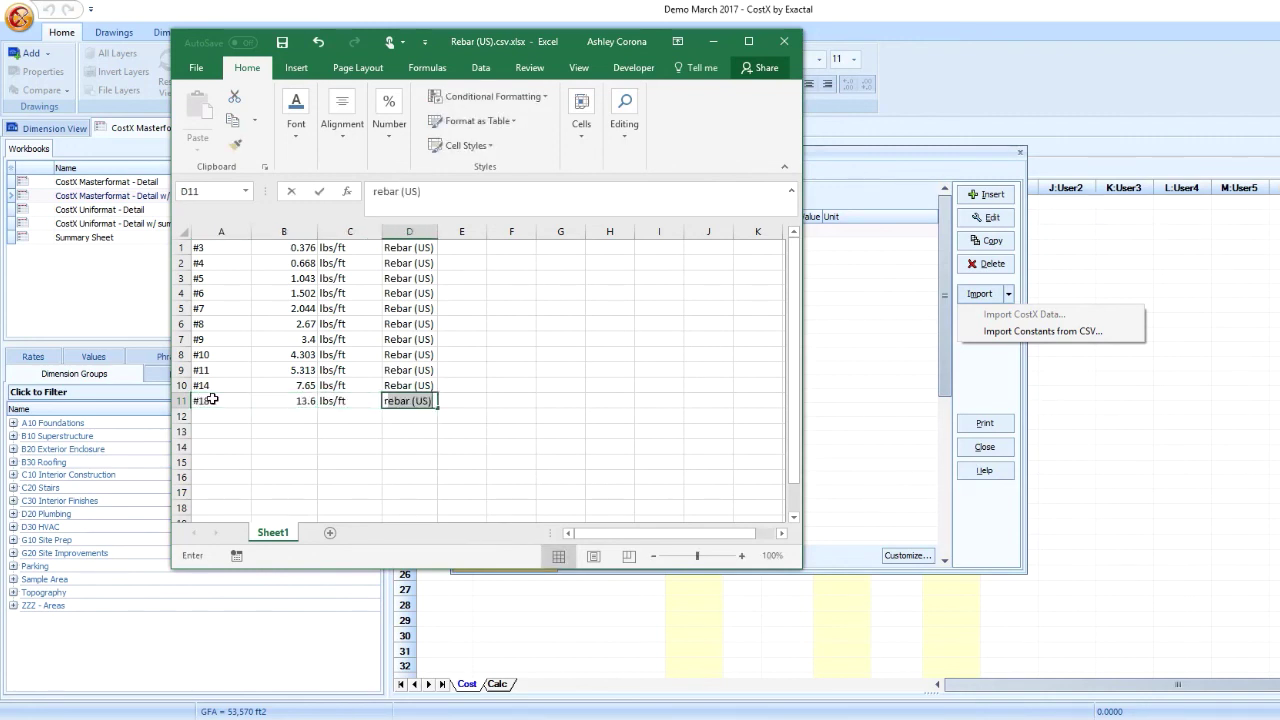
{"action": "key", "text": "Tab"}
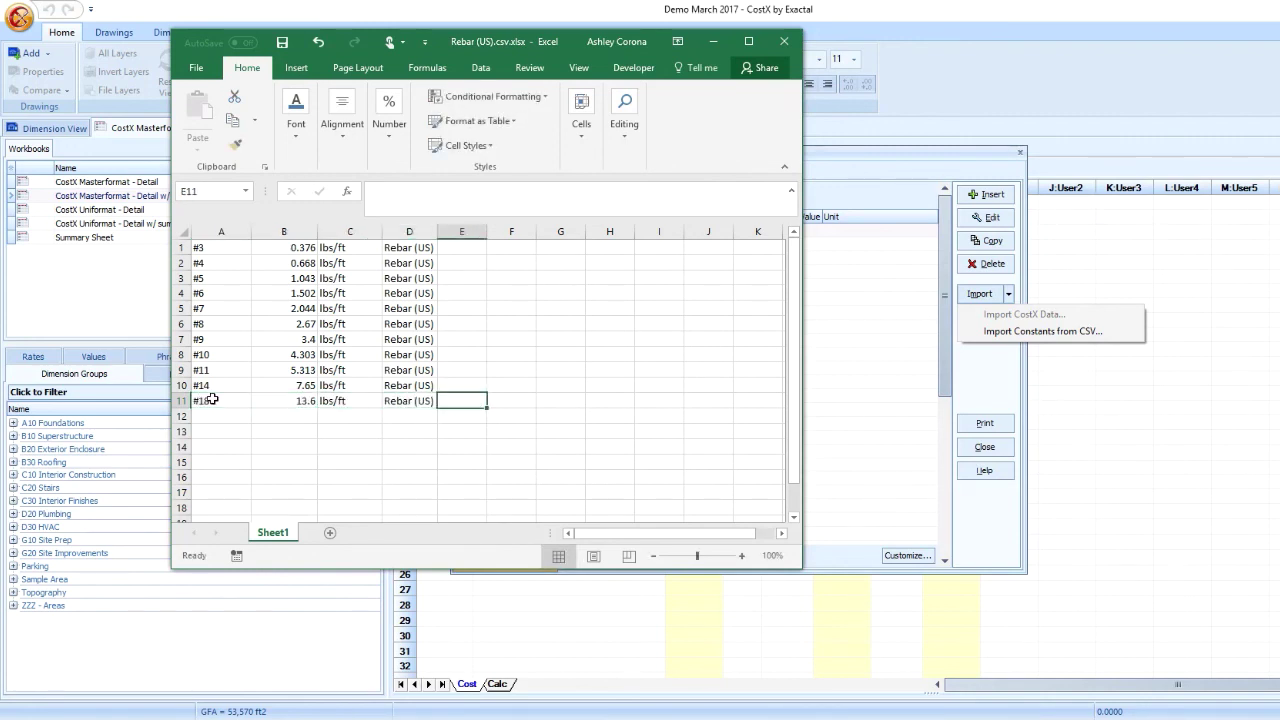
{"action": "left_click", "coordinate": [284, 52]}
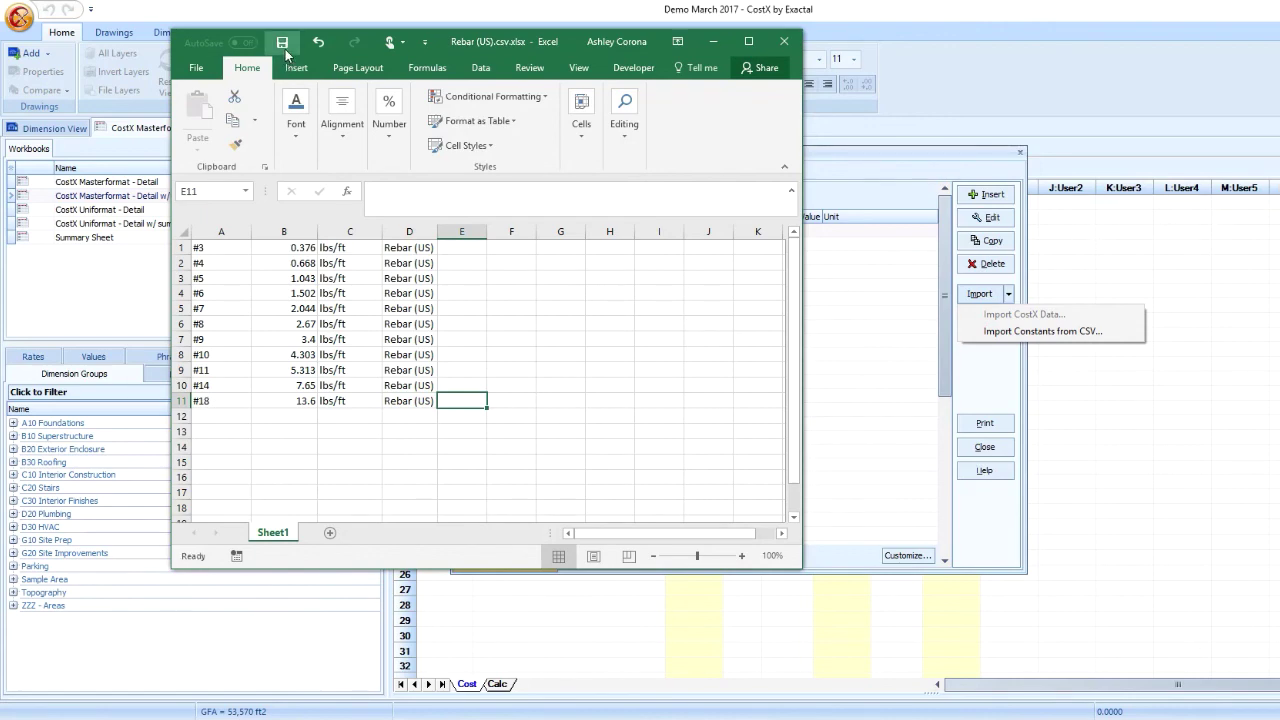
{"action": "left_click", "coordinate": [784, 41]}
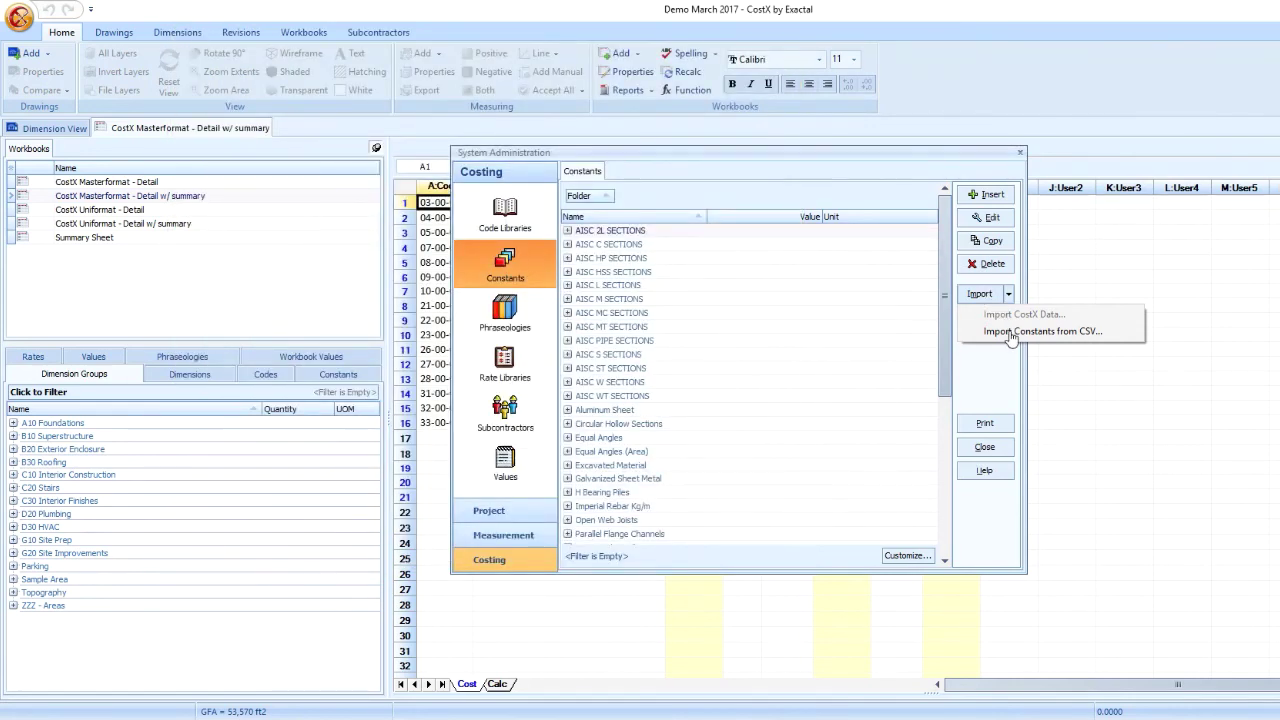
- Import constants from Rebar (US).csv and expand the Rebar (US) group to see #3 through #18
{"action": "left_click", "coordinate": [1040, 331]}
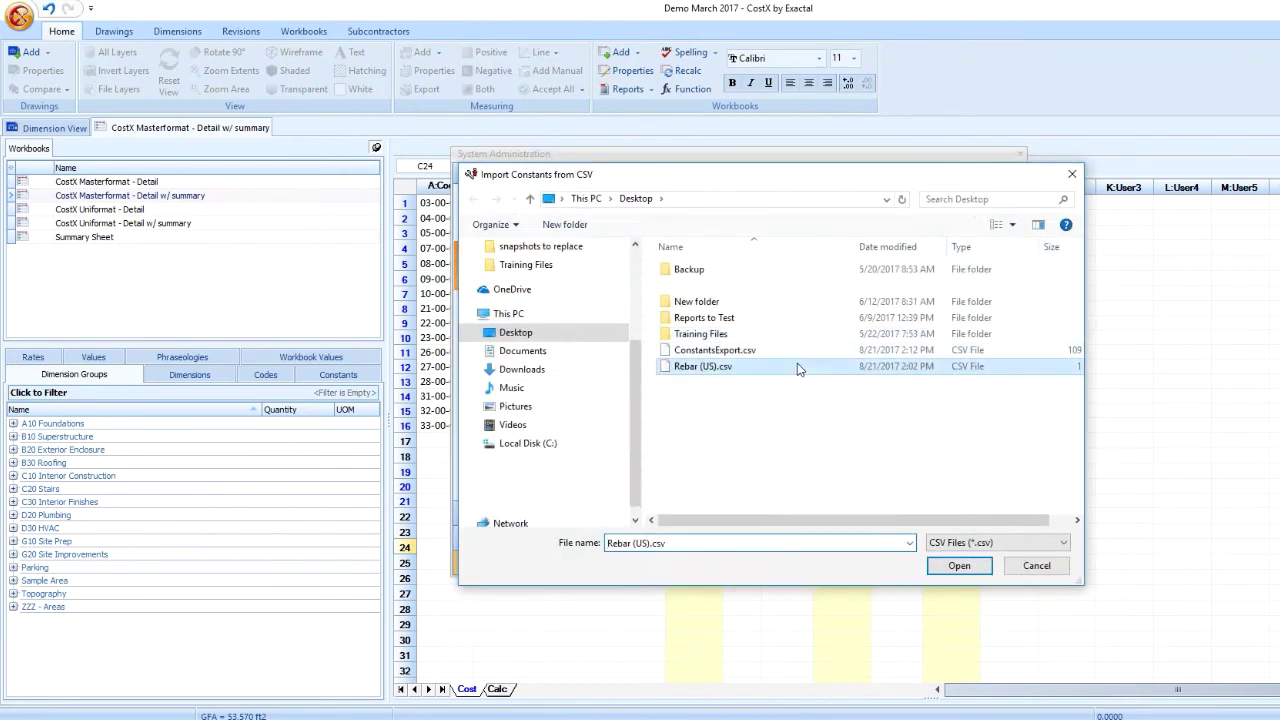
{"action": "double_click", "coordinate": [723, 366]}
{"action": "left_click_drag", "start_coordinate": [943, 344], "coordinate": [944, 446]}
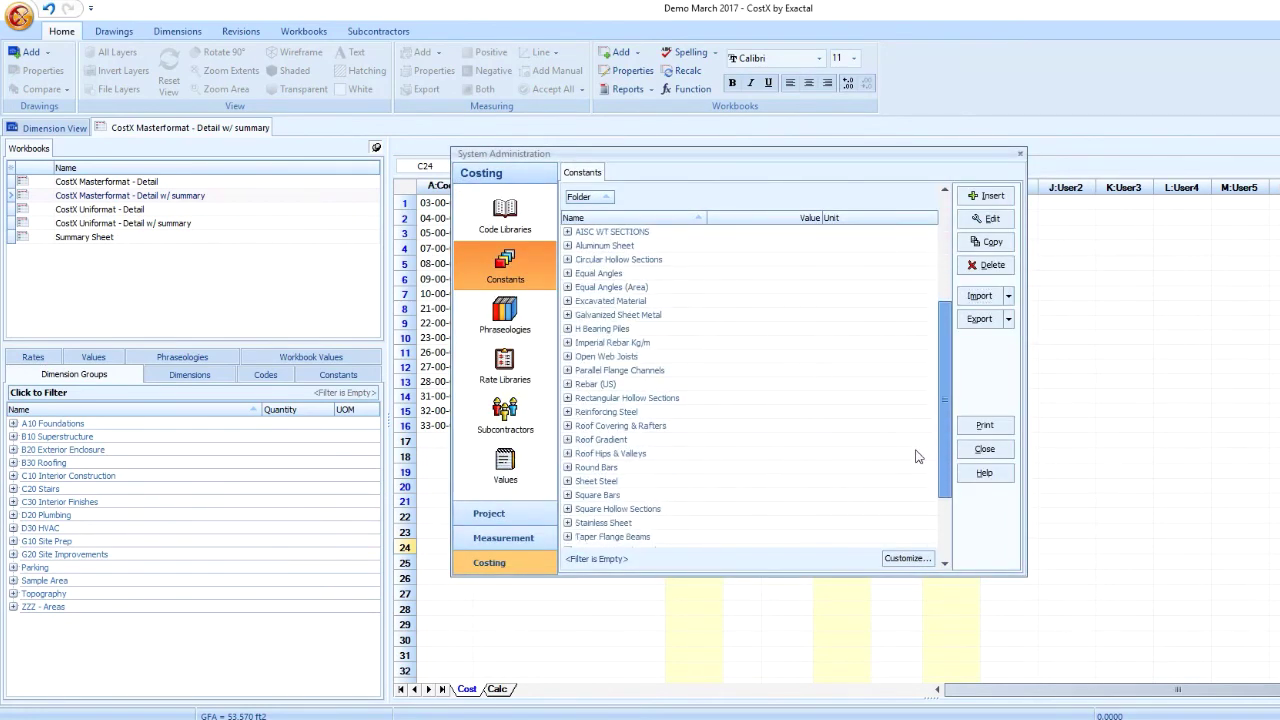
{"action": "left_click", "coordinate": [586, 385]}
{"action": "double_click", "coordinate": [586, 385]}
{"action": "scroll", "coordinate": [938, 395], "scroll_direction": "down", "scroll_amount": 2}
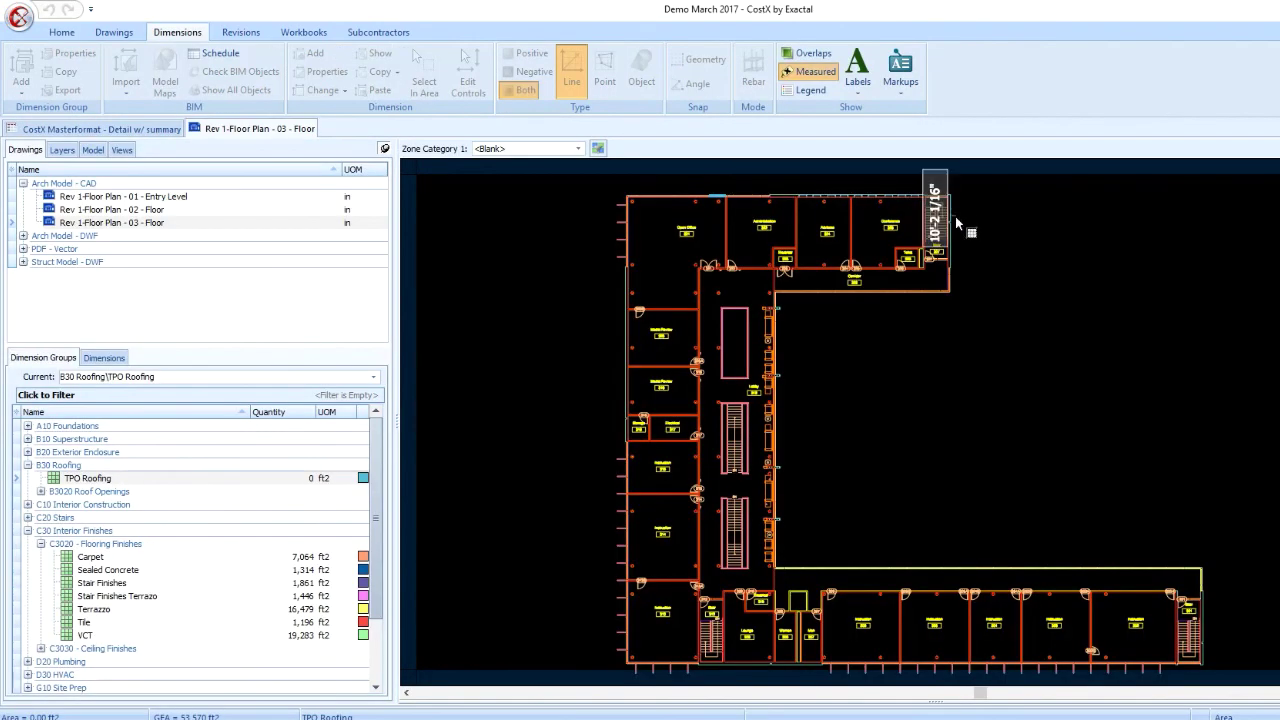
- Outline the roof on the plan as the TPO Roofing area
{"action": "left_click", "coordinate": [950, 292]}
{"action": "left_click", "coordinate": [775, 292]}
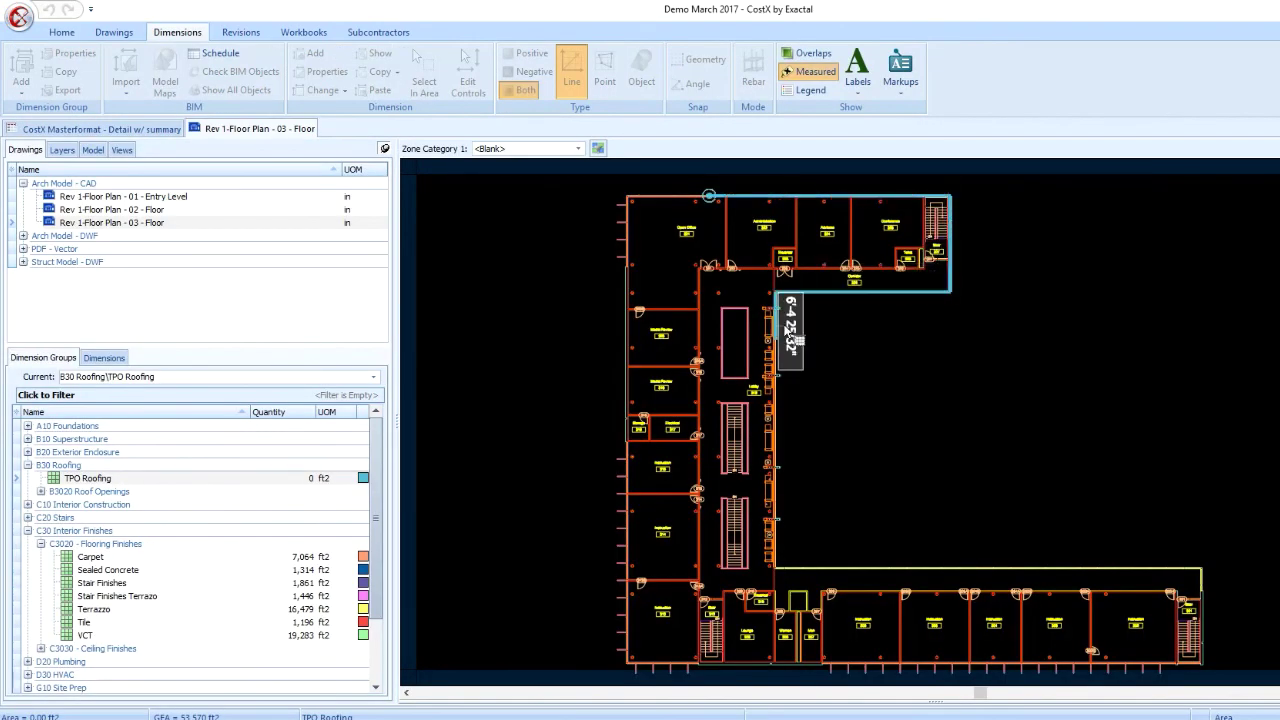
{"action": "left_click", "coordinate": [775, 567]}
{"action": "left_click", "coordinate": [1203, 567]}
{"action": "left_click", "coordinate": [1203, 662]}
{"action": "left_click", "coordinate": [1145, 662]}
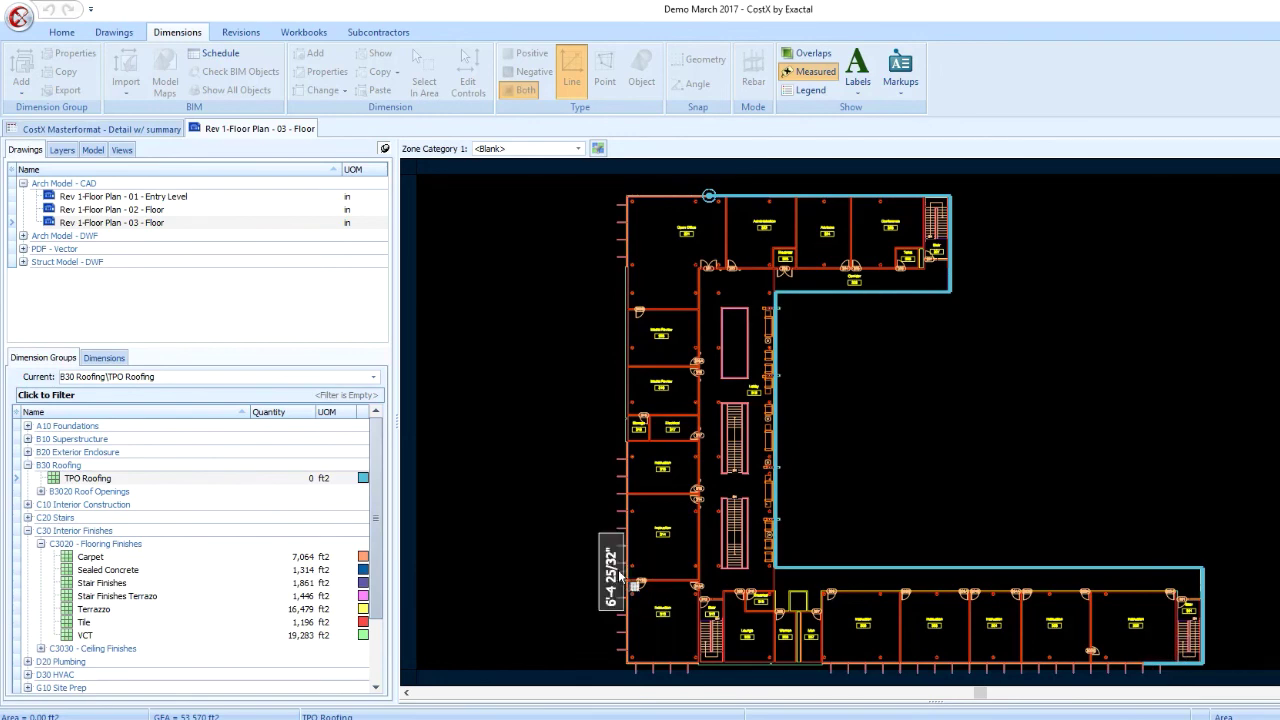
{"action": "right_click", "coordinate": [620, 573]}
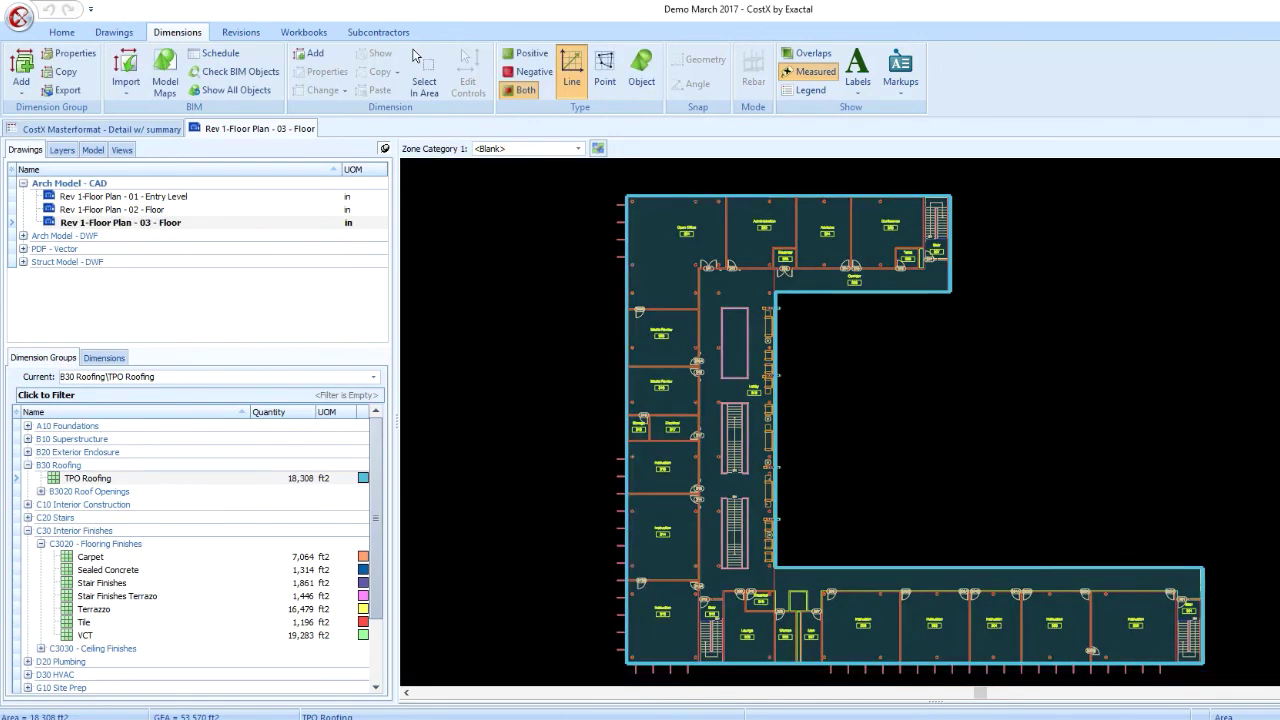
- Link the TPO Roofing area, divided by 100, into the TPO roofing item's length
{"action": "left_click", "coordinate": [105, 129]}
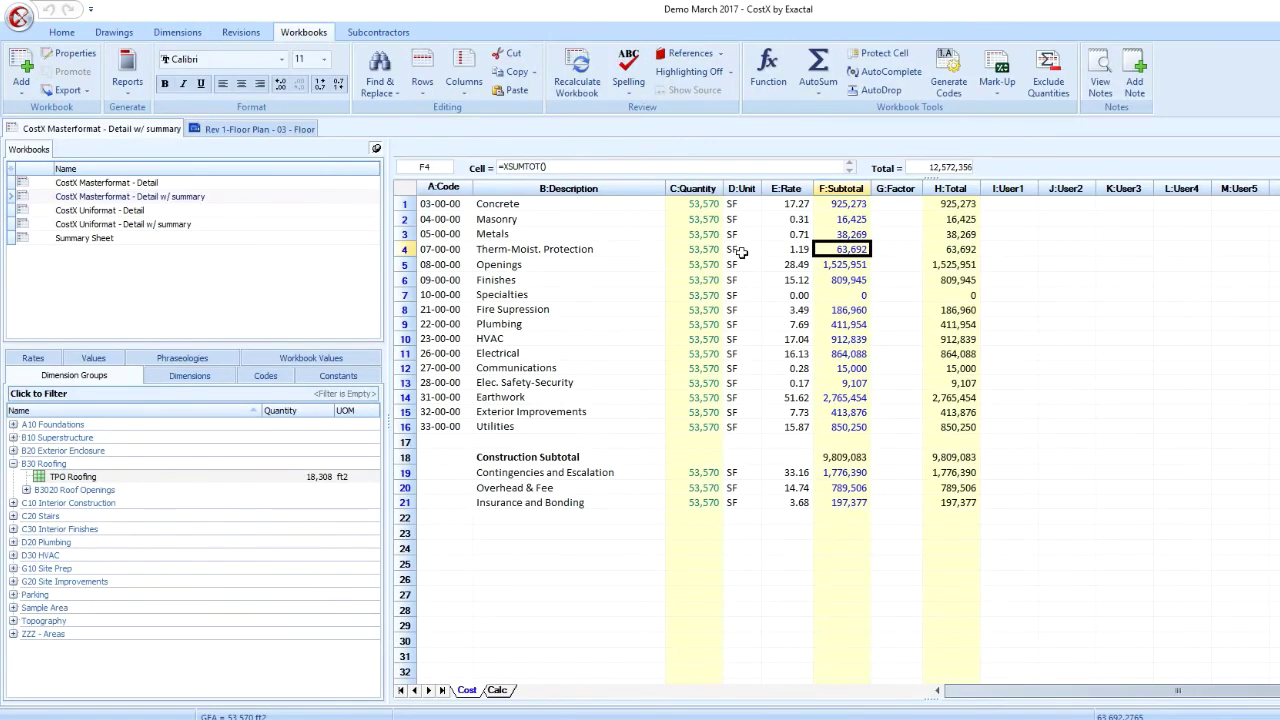
{"action": "double_click", "coordinate": [826, 251]}
{"action": "double_click", "coordinate": [871, 283]}
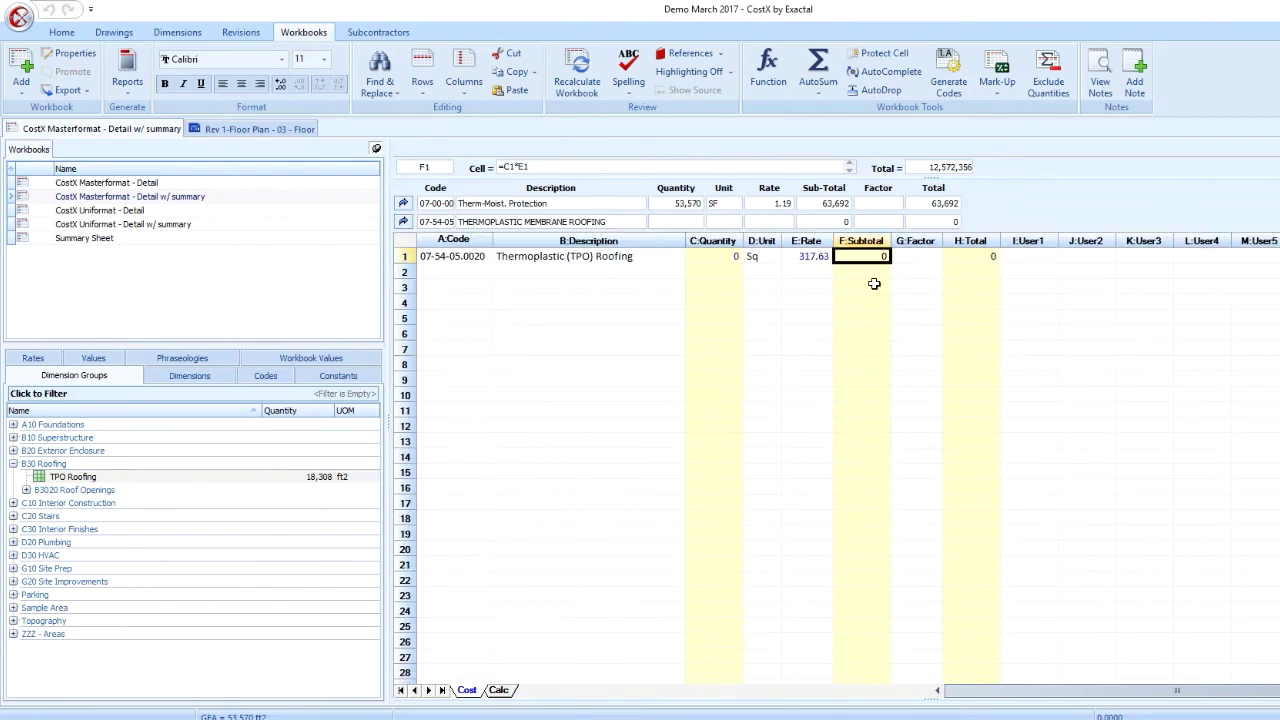
{"action": "double_click", "coordinate": [730, 257]}
{"action": "left_click_drag", "start_coordinate": [369, 478], "coordinate": [723, 274]}
{"action": "key", "text": "Return"}
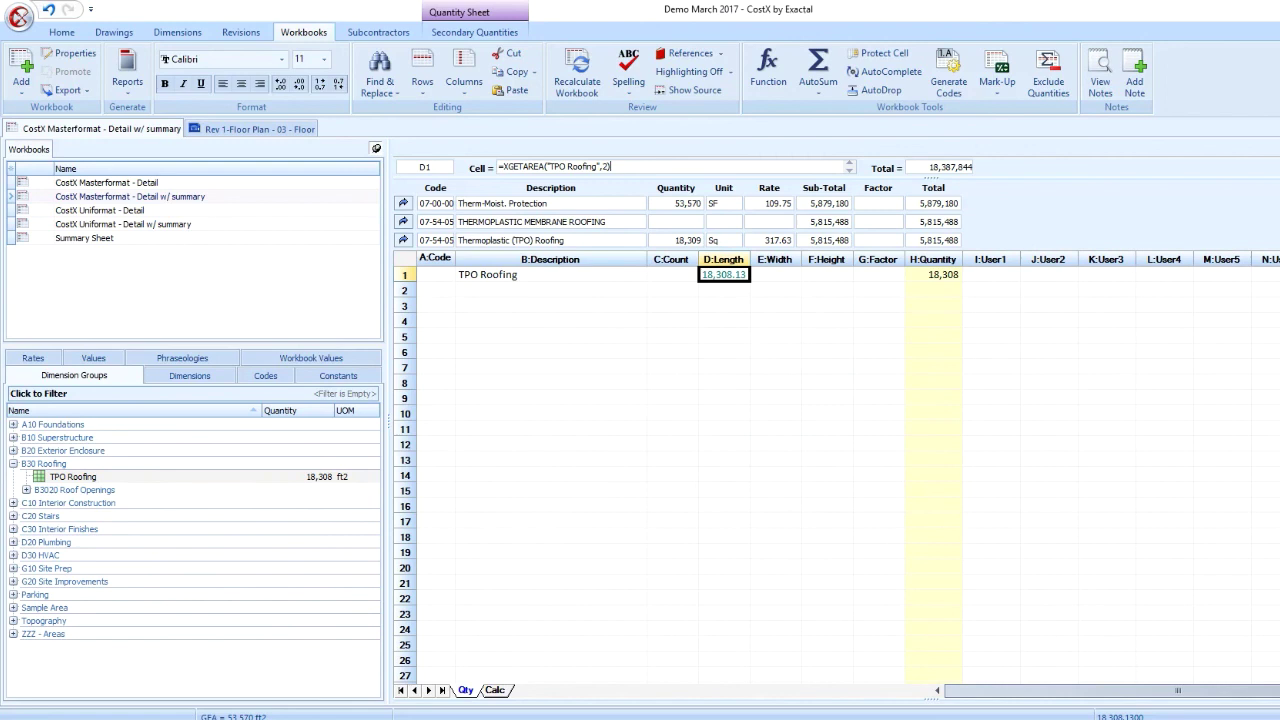
{"action": "type", "text": "/100"}
{"action": "key", "text": "Return"}
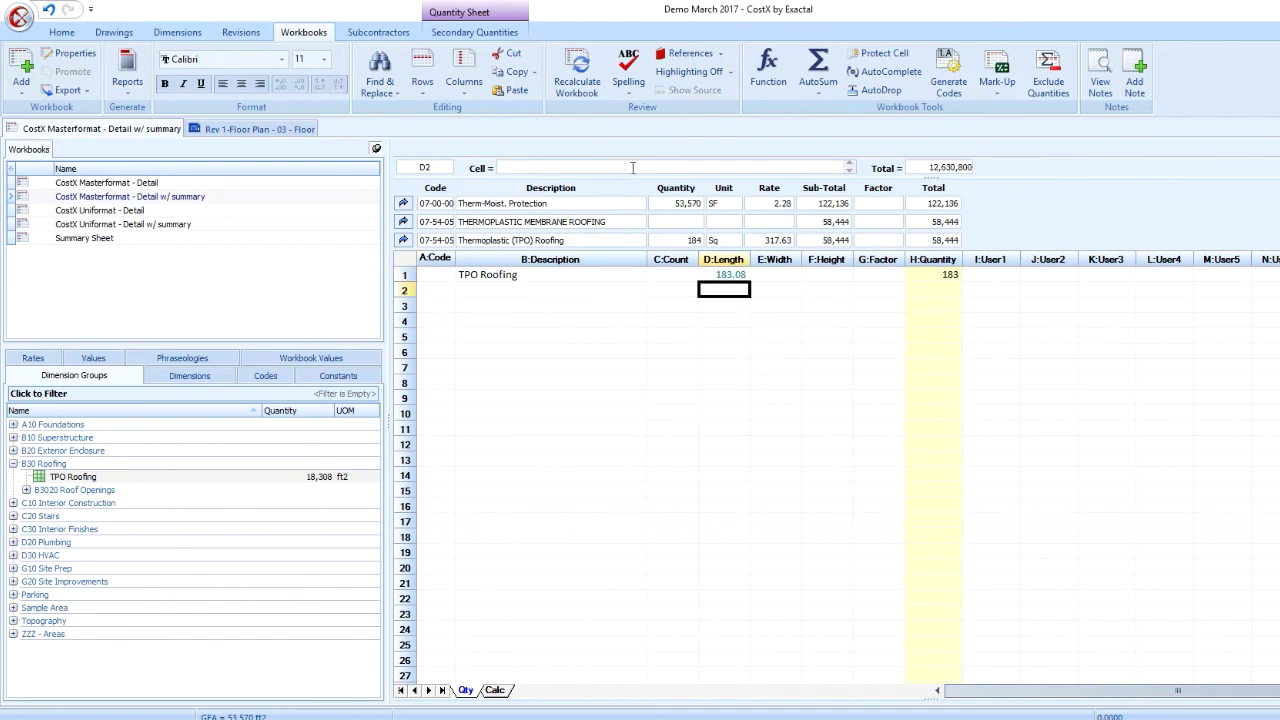
- Apply the 12° roof pitch constant as the TPO roofing quantity factor
{"action": "left_click", "coordinate": [338, 375]}
{"action": "scroll", "coordinate": [200, 540], "scroll_direction": "down", "scroll_amount": 9}
{"action": "left_click_drag", "start_coordinate": [225, 564], "coordinate": [881, 277]}
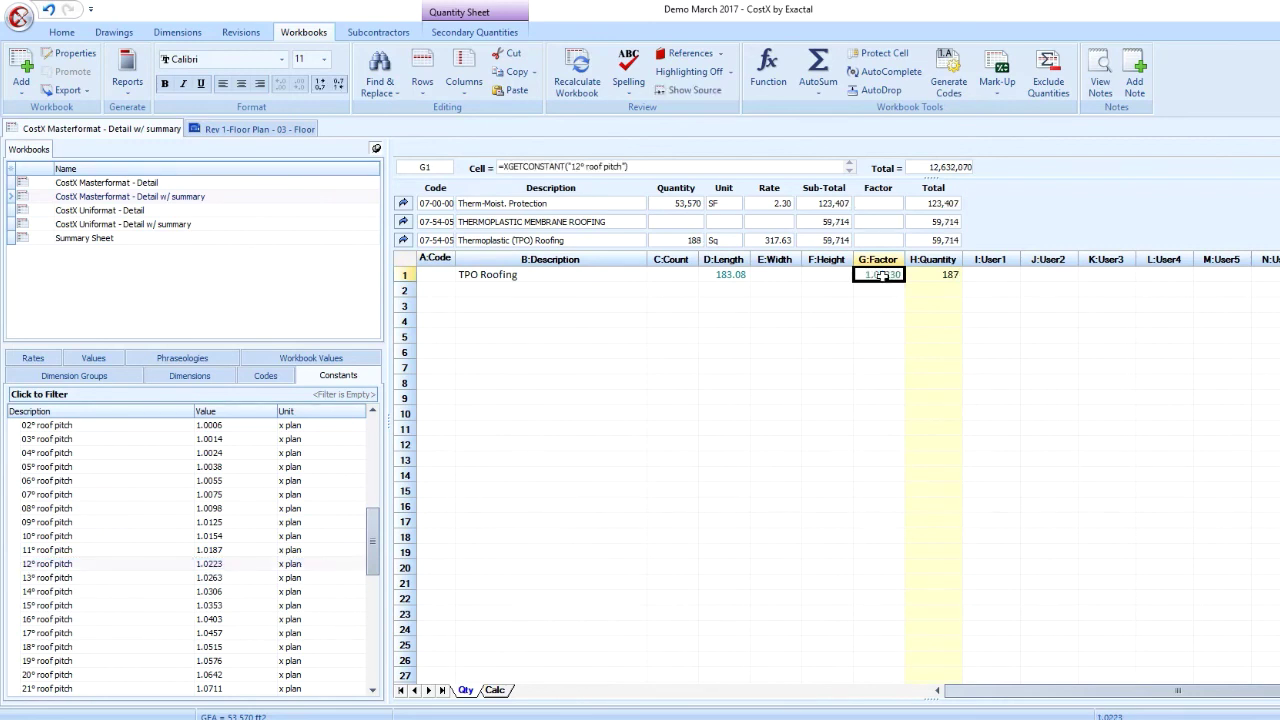
{"action": "left_click", "coordinate": [1133, 90]}
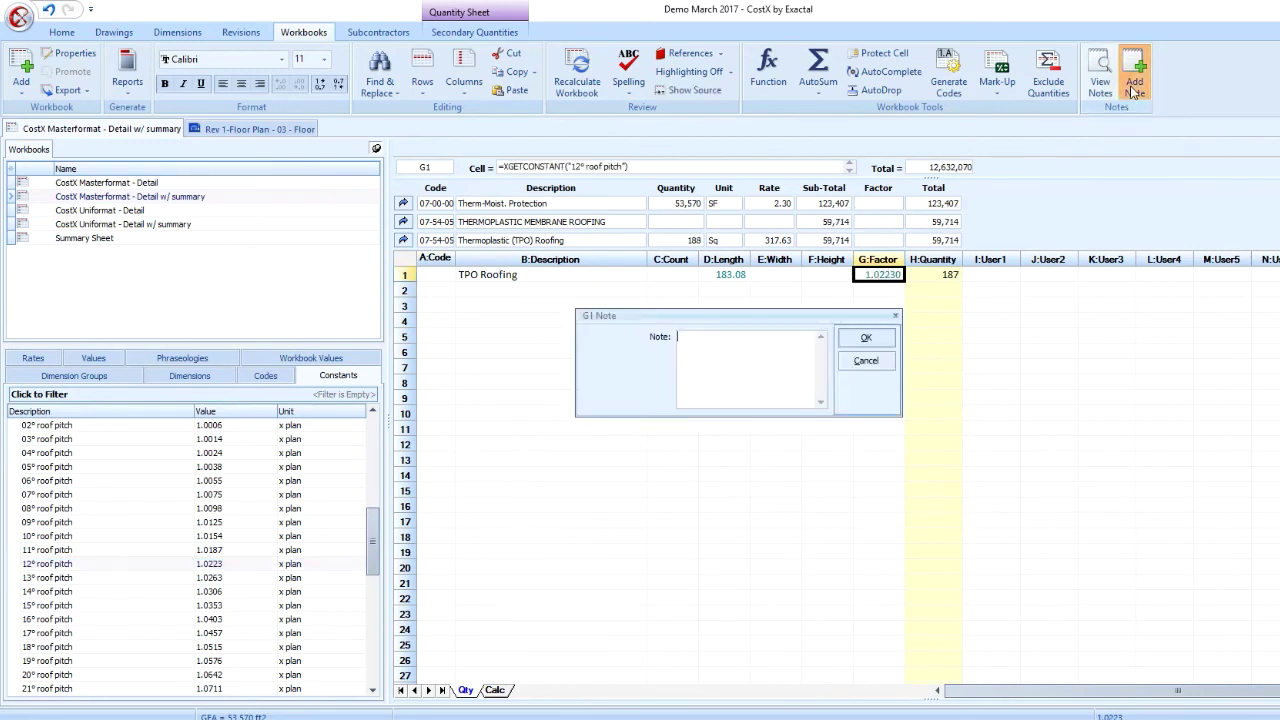
{"action": "left_click", "coordinate": [864, 339]}
- Go back up the levels to the top-level cost summary
{"action": "left_click", "coordinate": [403, 240]}
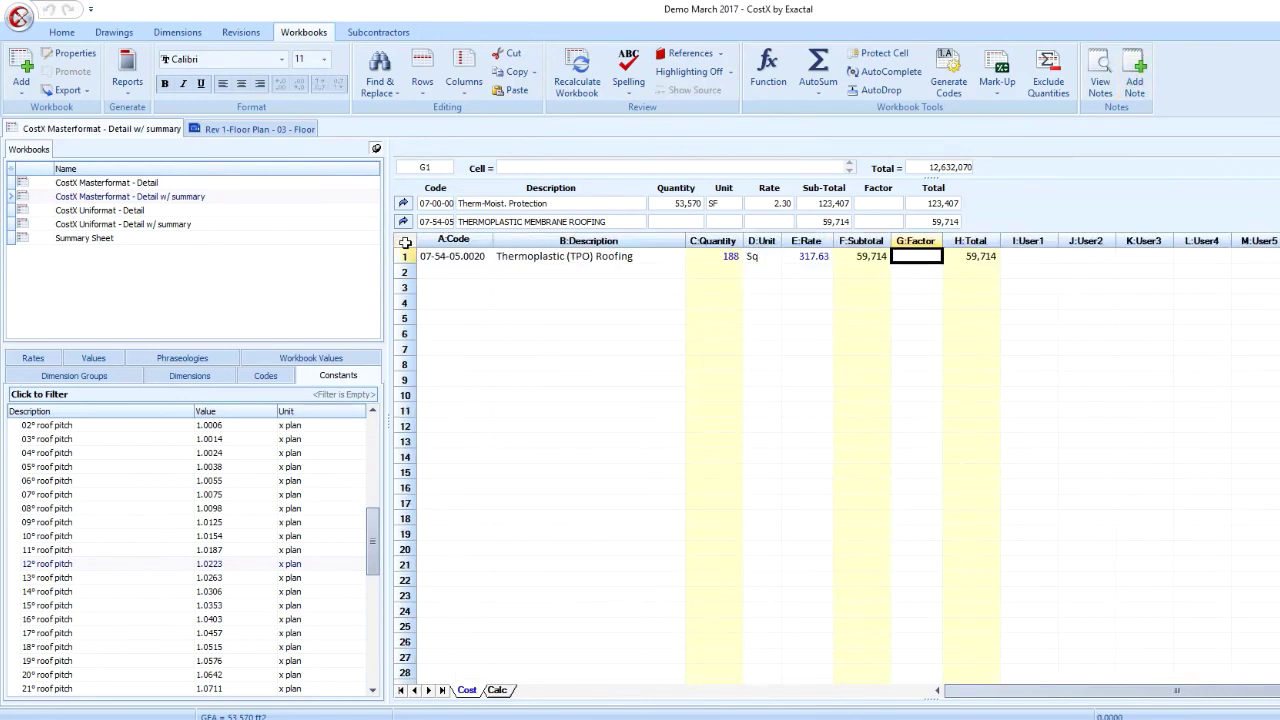
{"action": "left_click", "coordinate": [403, 221]}
{"action": "left_click", "coordinate": [402, 204]}
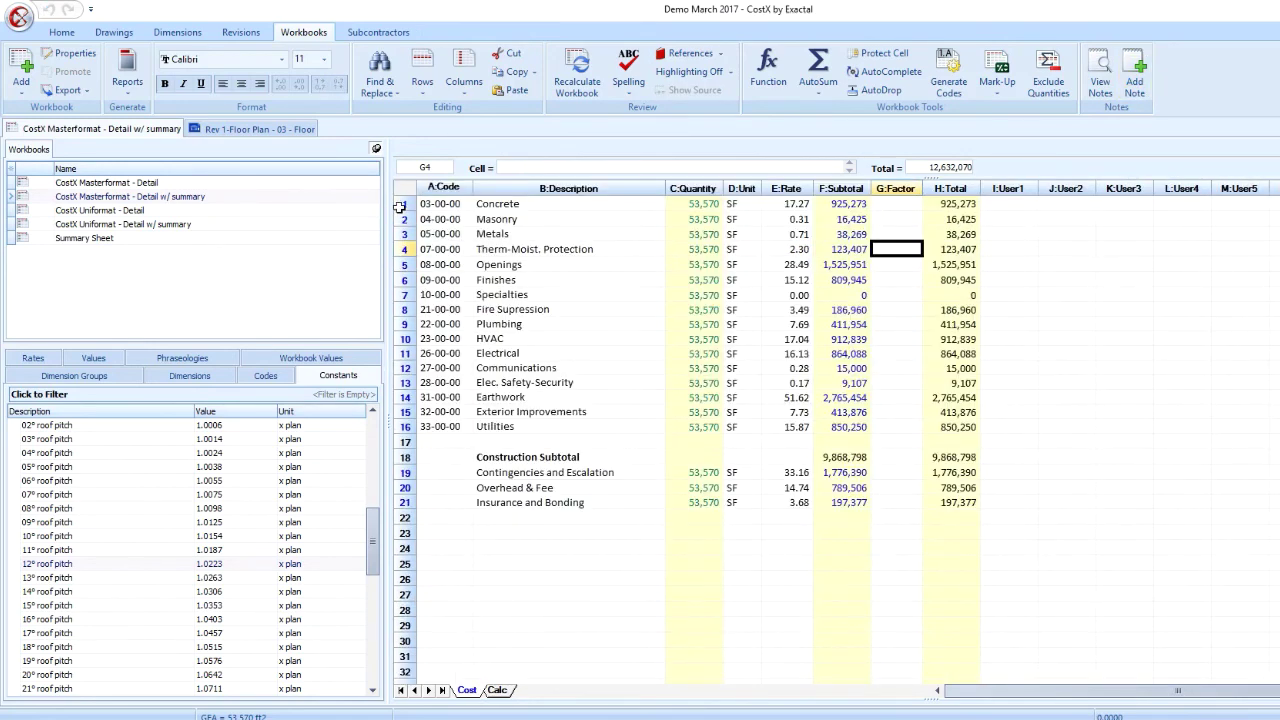
{"action": "left_click", "coordinate": [19, 17]}
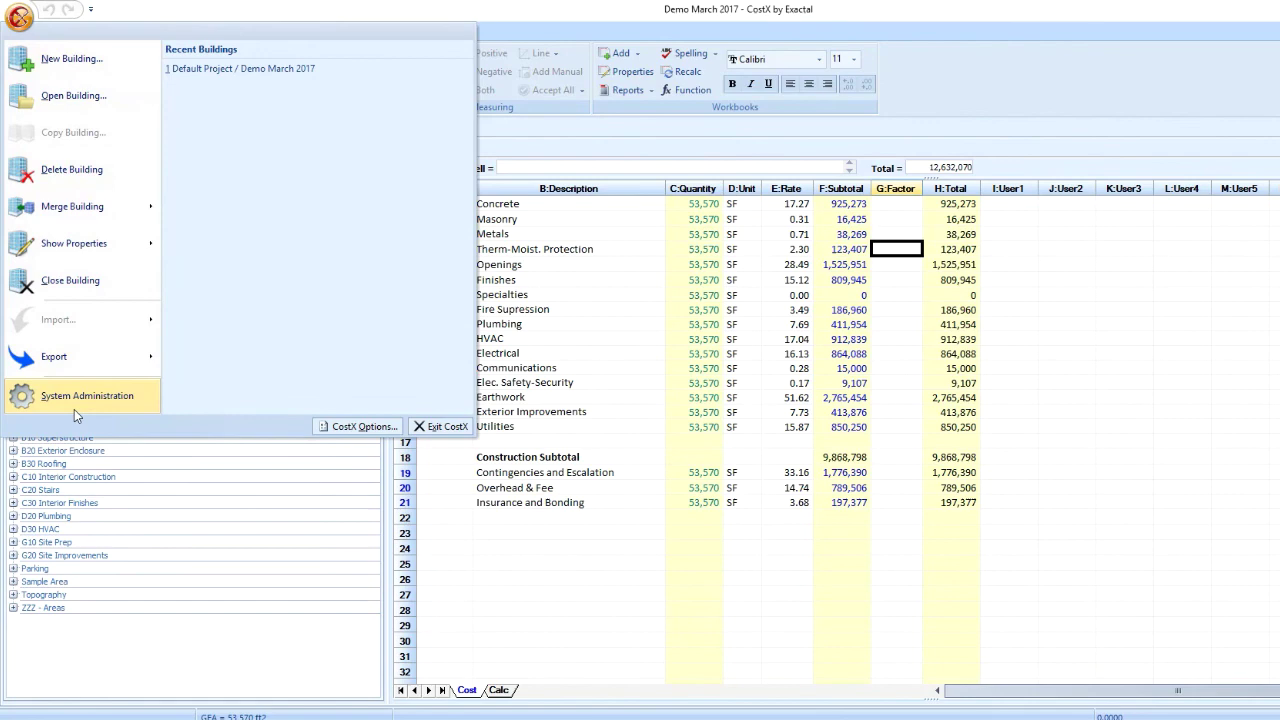
{"action": "left_click", "coordinate": [74, 396]}
{"action": "left_click", "coordinate": [489, 563]}
{"action": "left_click", "coordinate": [505, 470]}
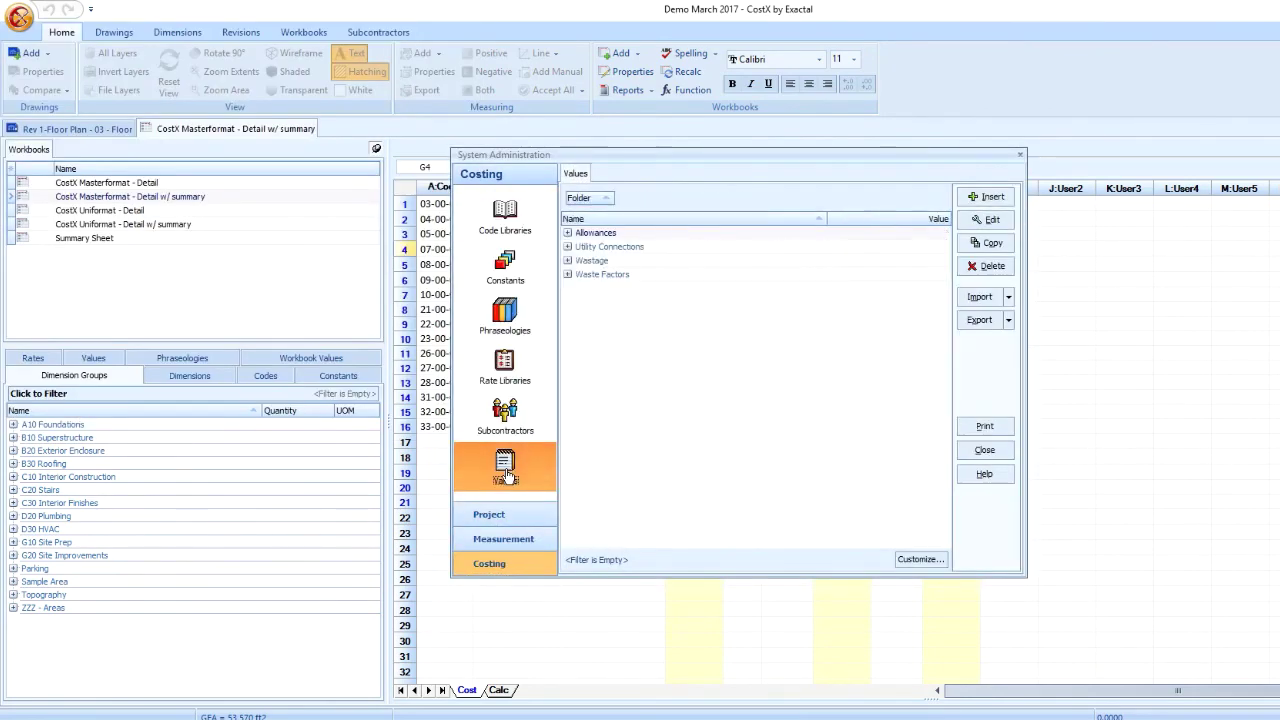
{"action": "left_click", "coordinate": [567, 232]}
{"action": "left_click", "coordinate": [567, 357]}
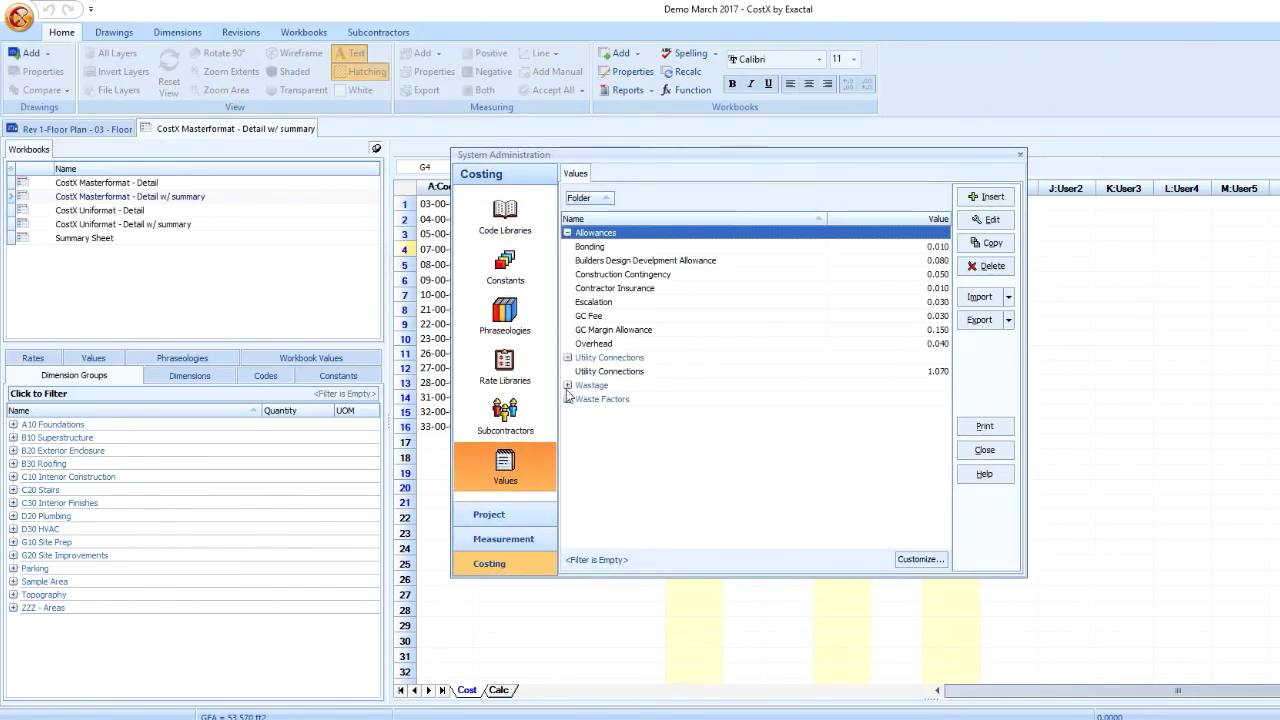
{"action": "left_click", "coordinate": [567, 385]}
{"action": "left_click", "coordinate": [567, 440]}
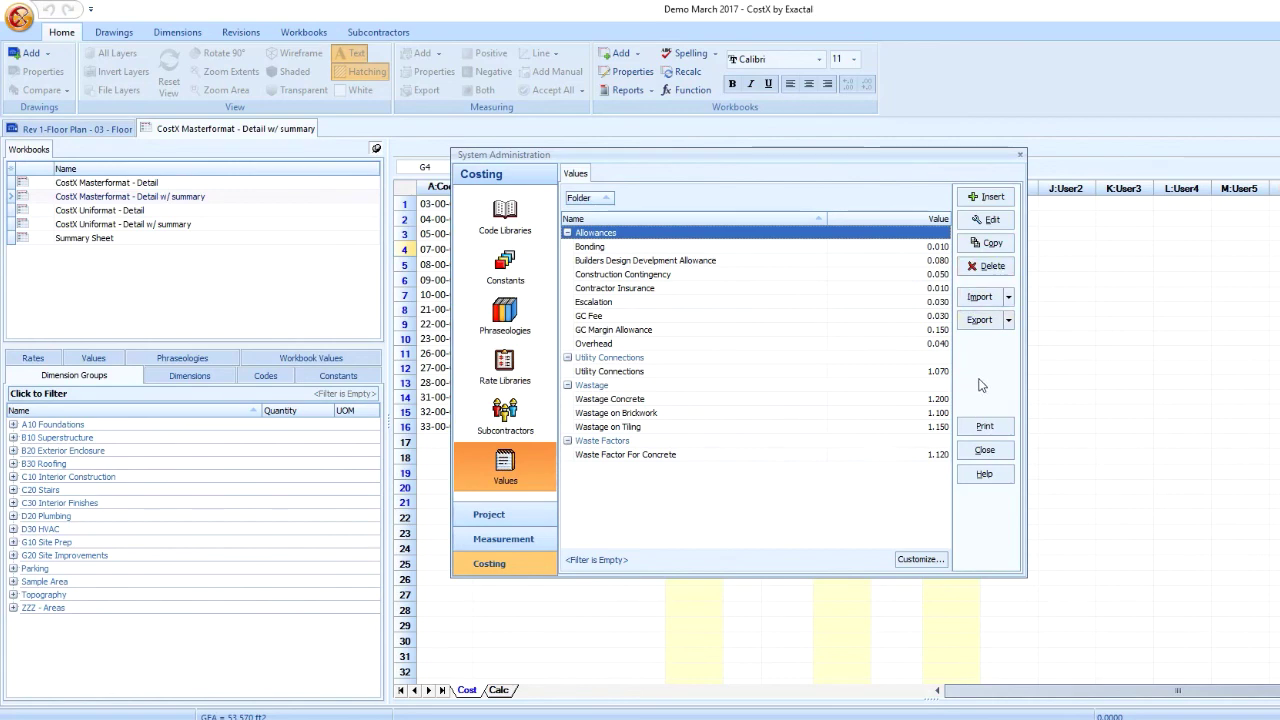
- Link the 2"x2" and 4"x4" ceramic wall tile factors to Wastage on Tiling (1.12)
{"action": "left_click", "coordinate": [1020, 154]}
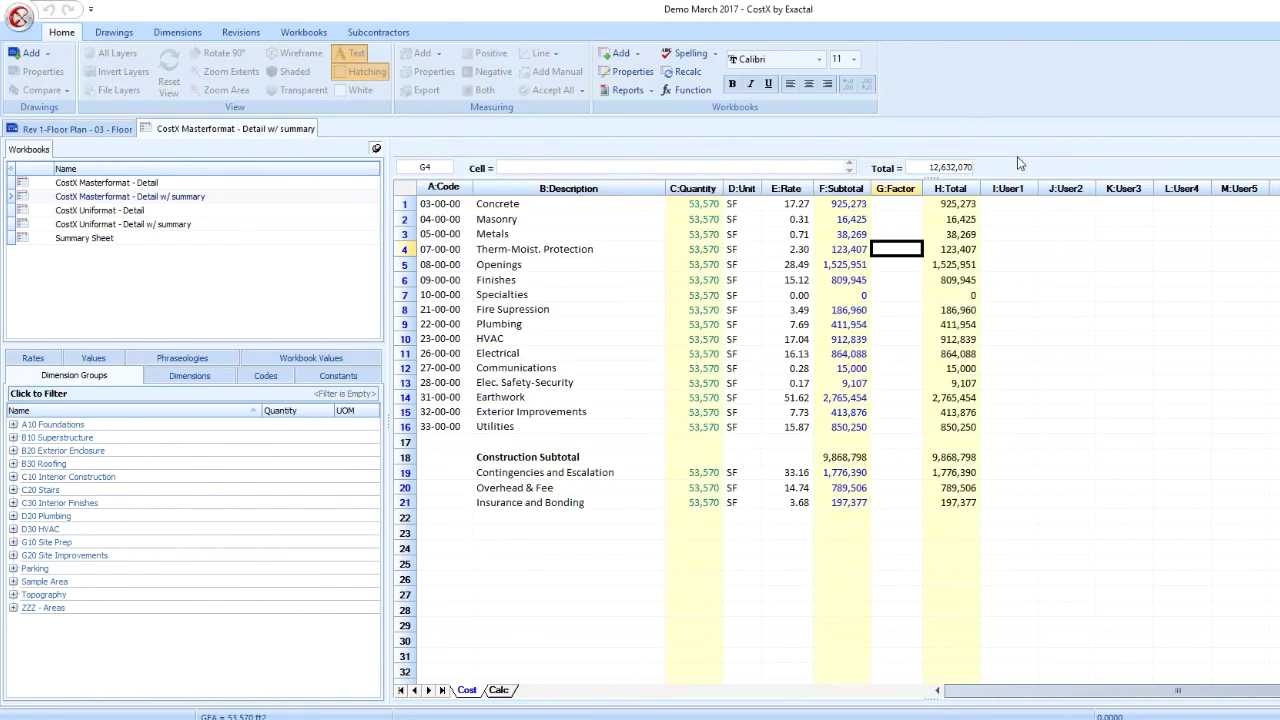
{"action": "double_click", "coordinate": [844, 279]}
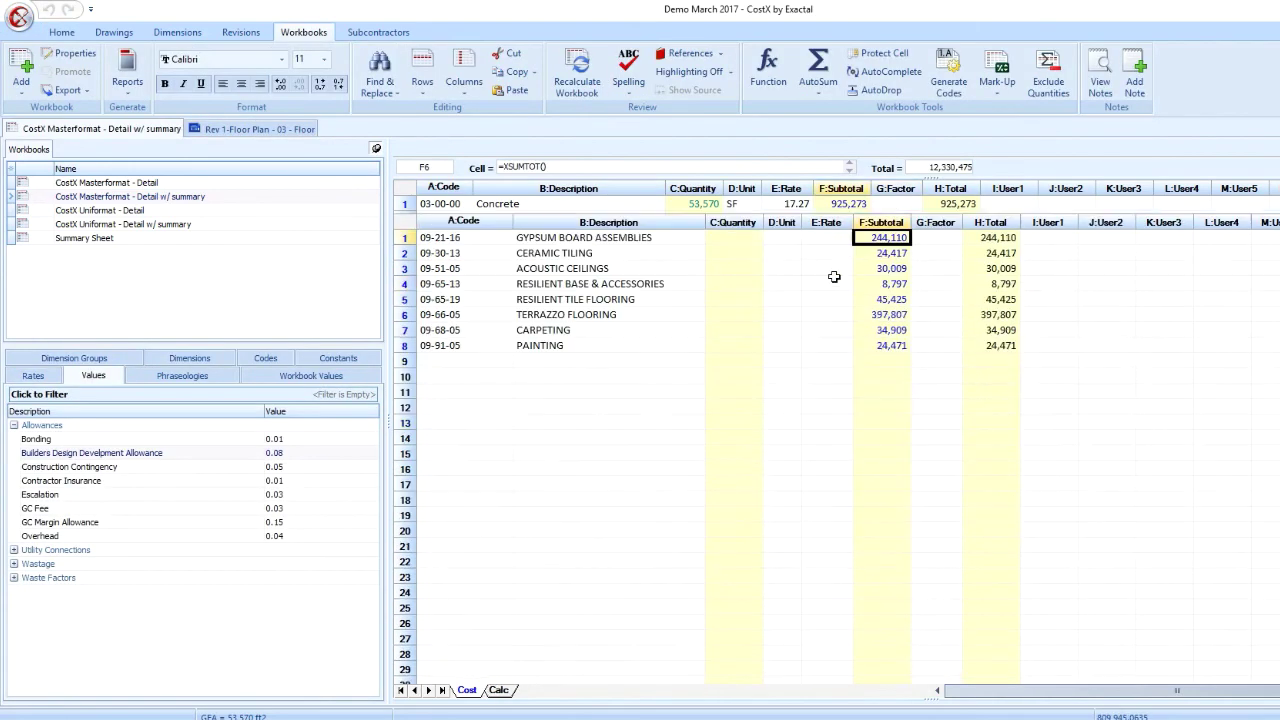
{"action": "double_click", "coordinate": [888, 254]}
{"action": "double_click", "coordinate": [886, 257]}
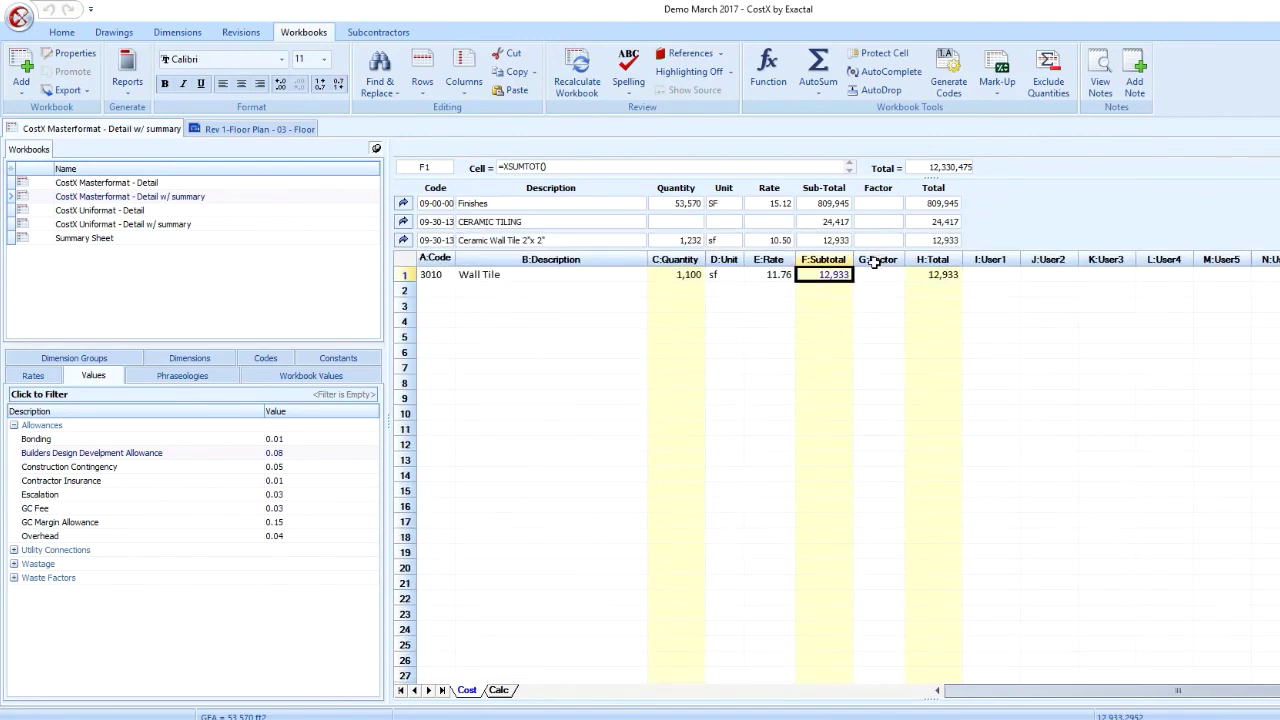
{"action": "left_click", "coordinate": [14, 564]}
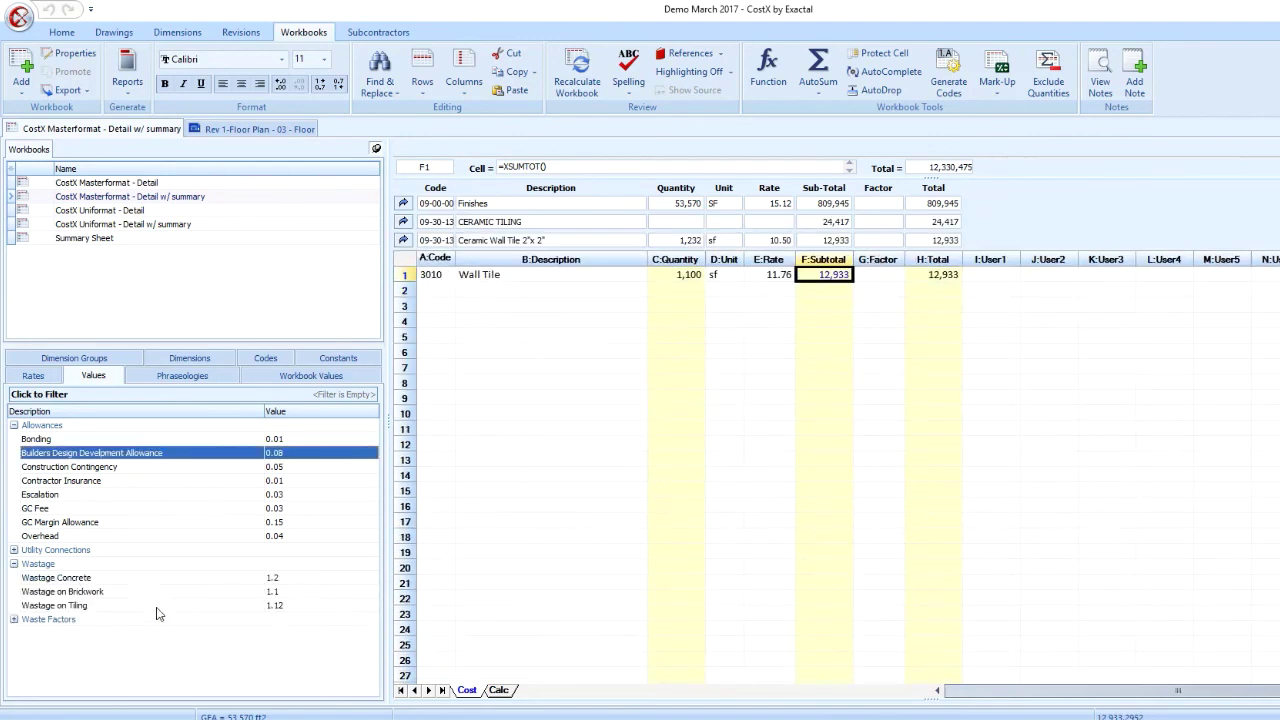
{"action": "left_click_drag", "start_coordinate": [157, 607], "coordinate": [880, 275]}
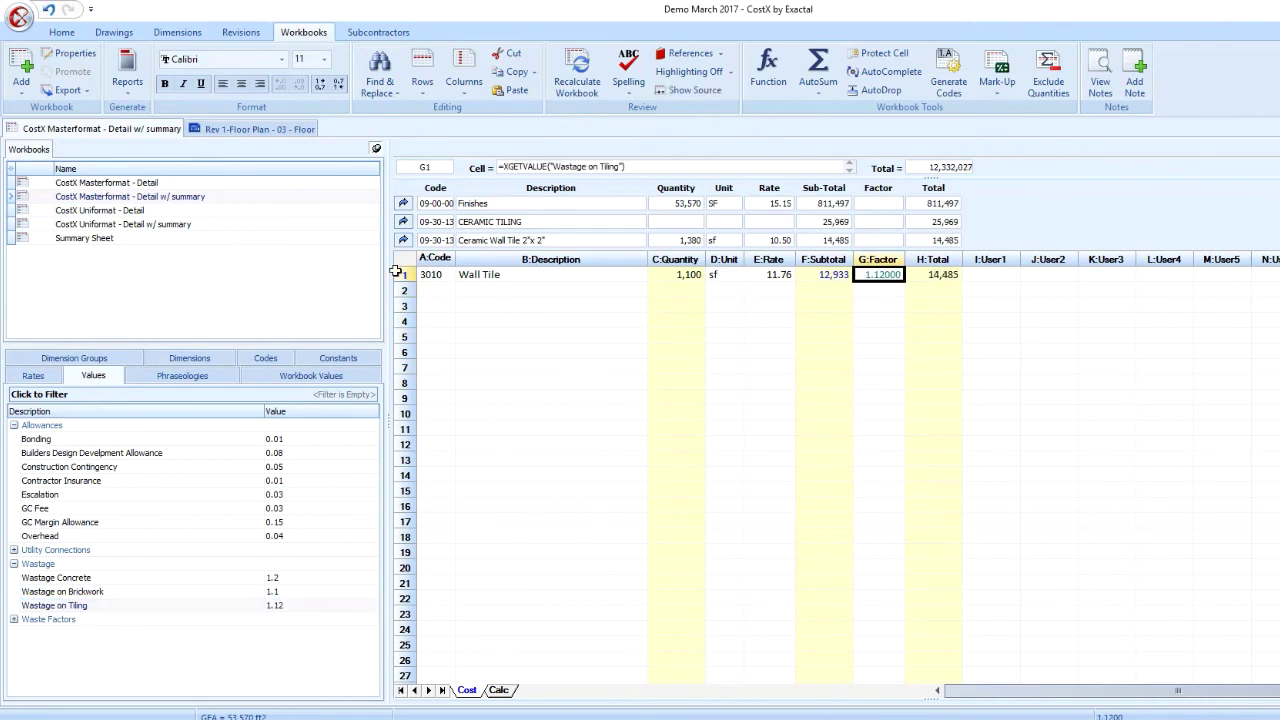
{"action": "left_click", "coordinate": [405, 240]}
{"action": "double_click", "coordinate": [877, 277]}
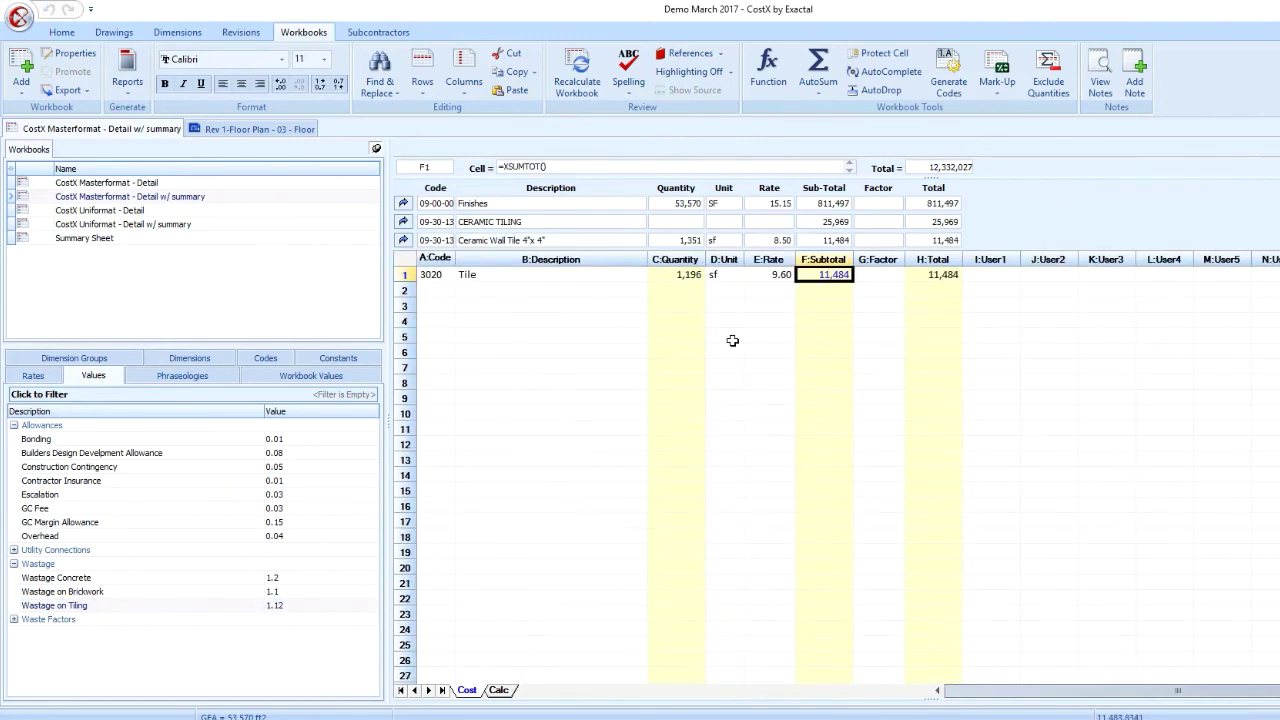
{"action": "left_click_drag", "start_coordinate": [239, 610], "coordinate": [874, 278]}
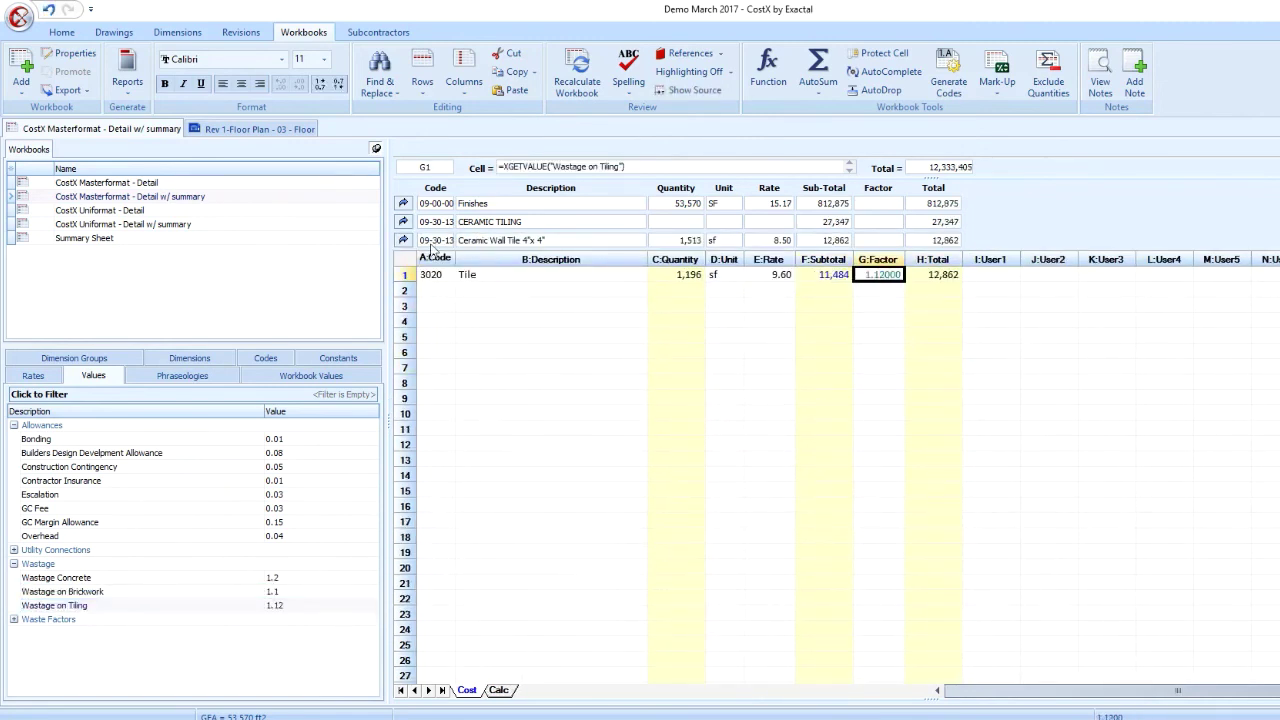
{"action": "left_click", "coordinate": [404, 203]}
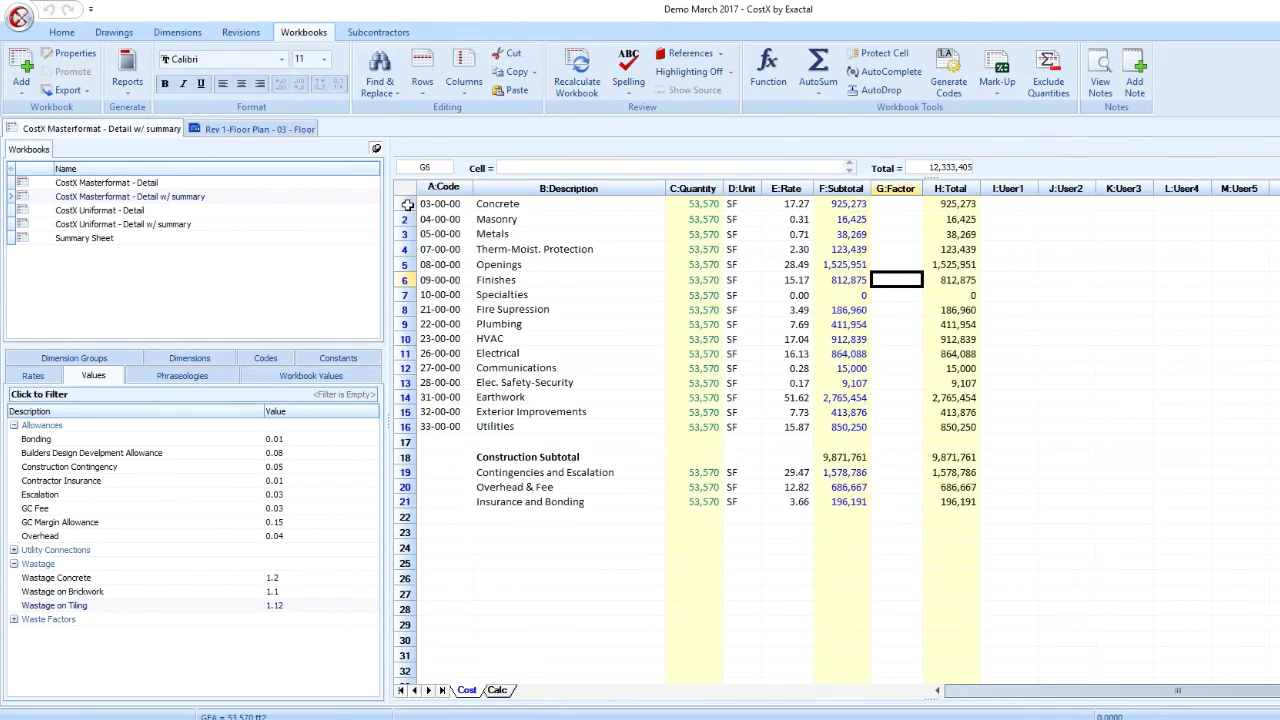
- Edit Wastage on Tiling in the system Costing Values to 1.15, then close System Administration
{"action": "left_click", "coordinate": [17, 30]}
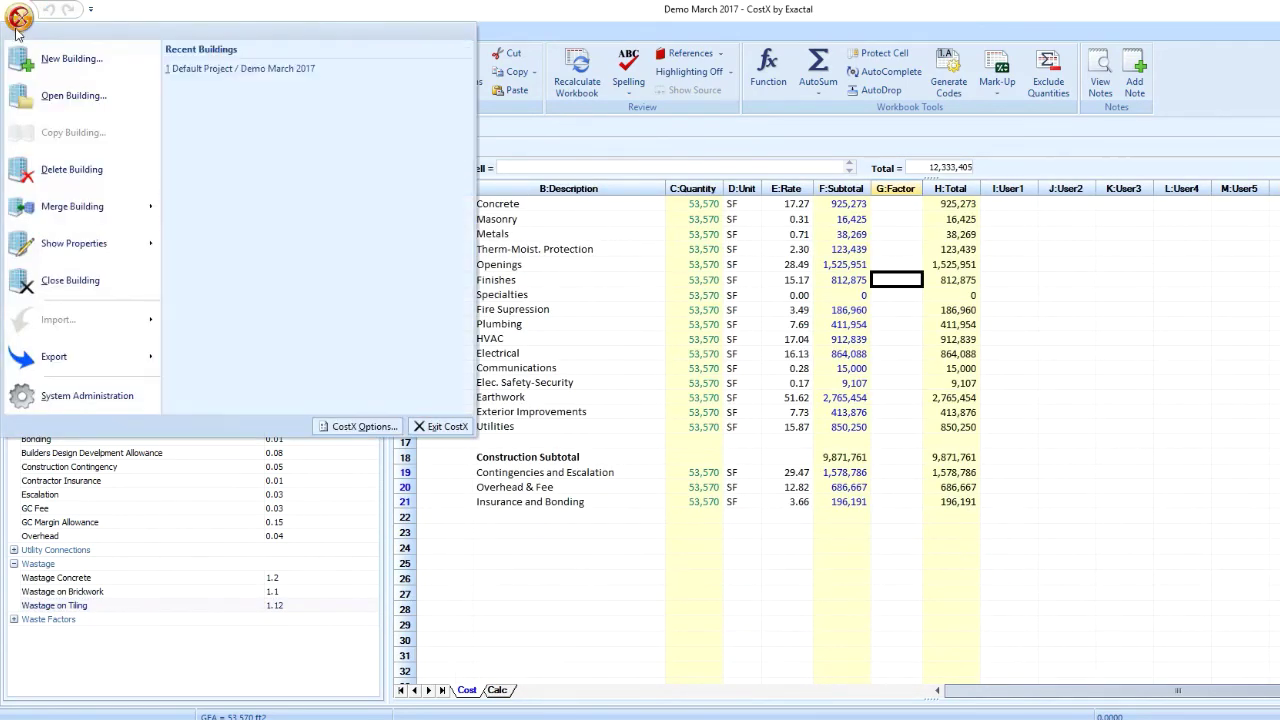
{"action": "left_click", "coordinate": [110, 395]}
{"action": "left_click", "coordinate": [488, 563]}
{"action": "left_click", "coordinate": [515, 480]}
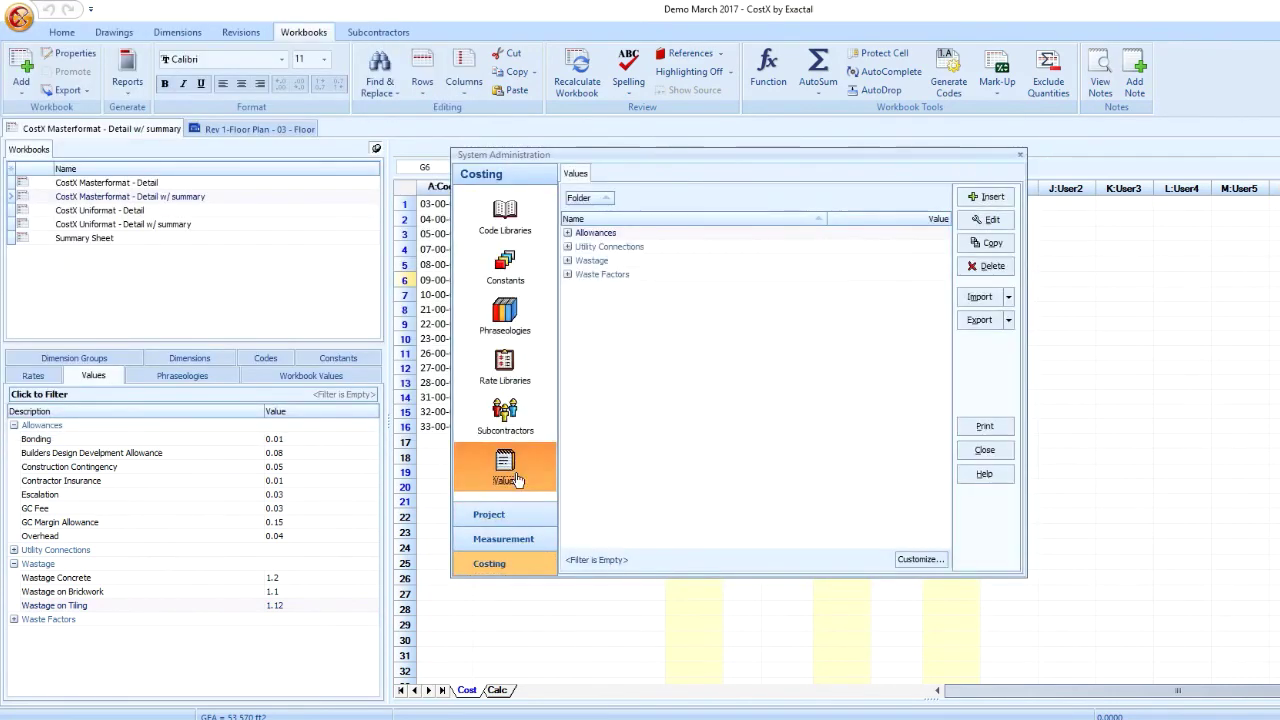
{"action": "left_click", "coordinate": [568, 261]}
{"action": "left_click", "coordinate": [609, 301]}
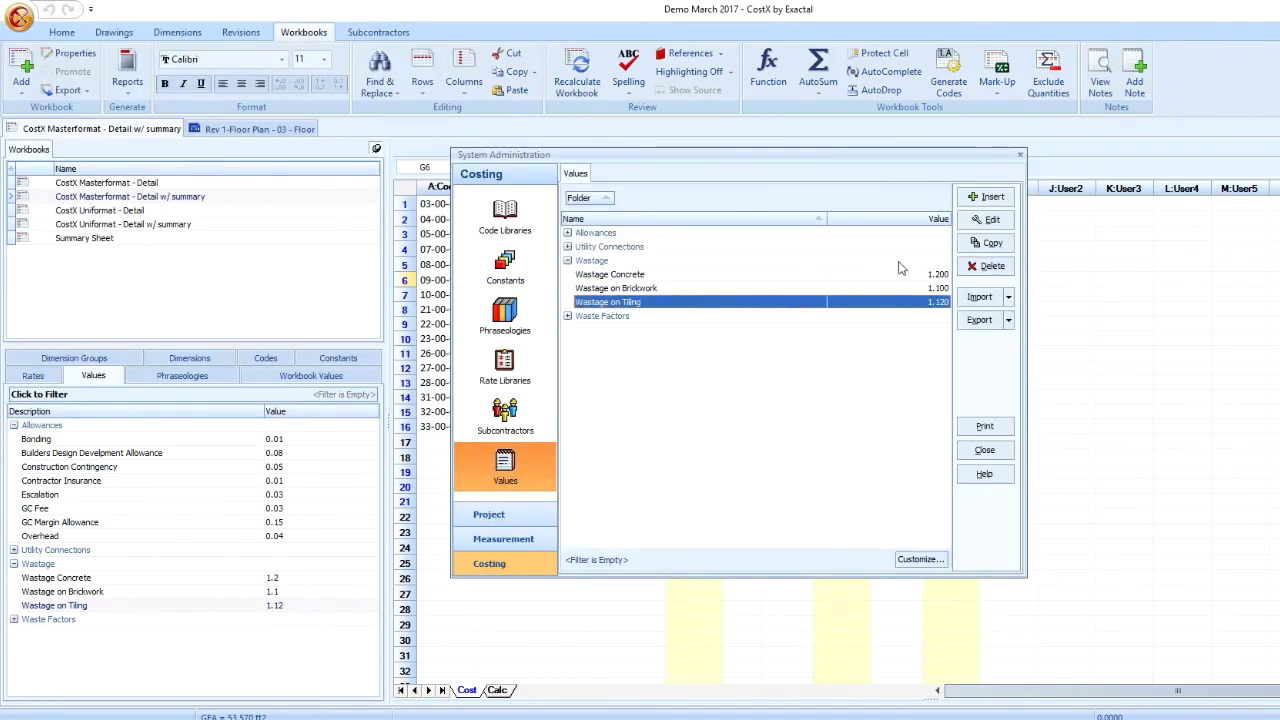
{"action": "left_click", "coordinate": [986, 219]}
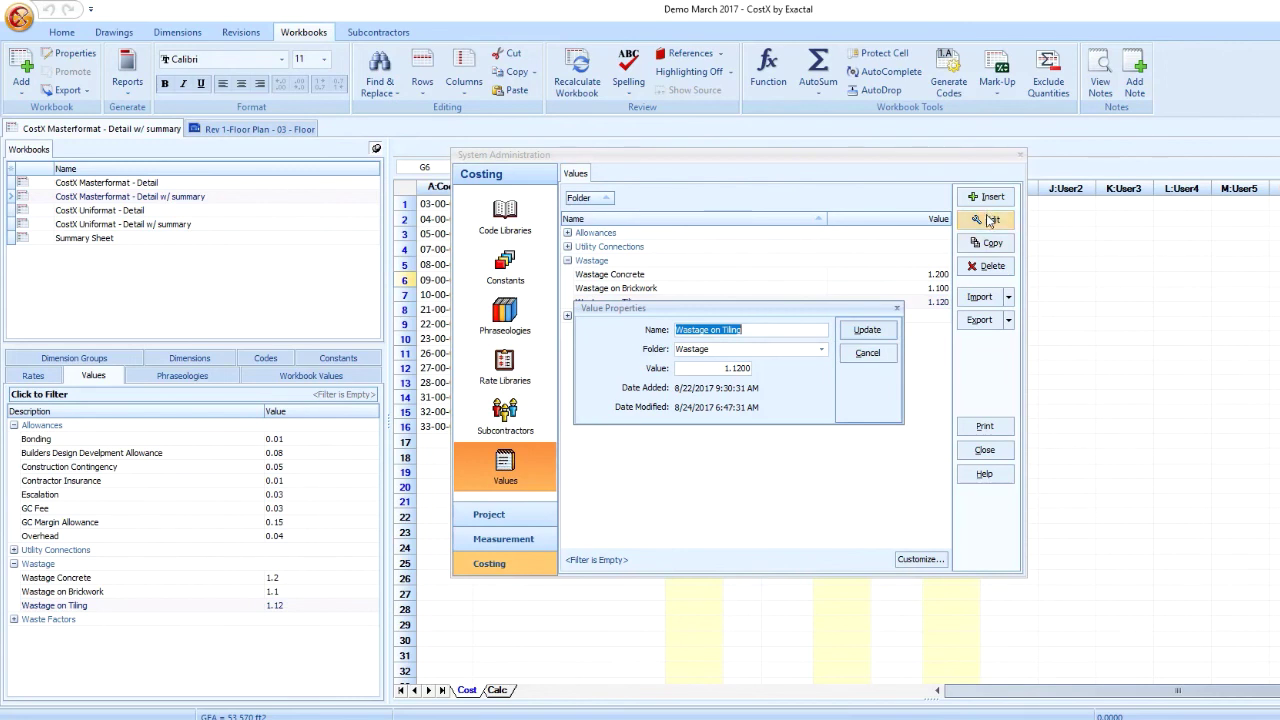
{"action": "left_click", "coordinate": [741, 368]}
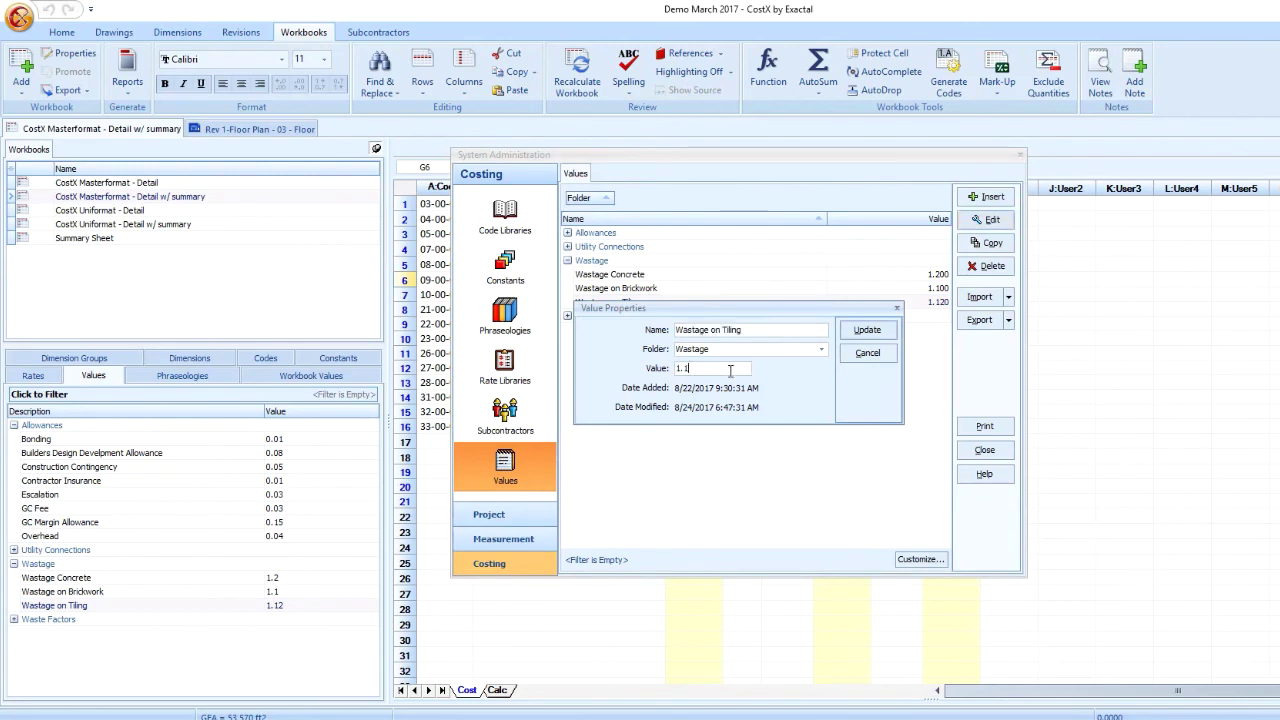
{"action": "type", "text": "5"}
{"action": "left_click", "coordinate": [867, 330]}
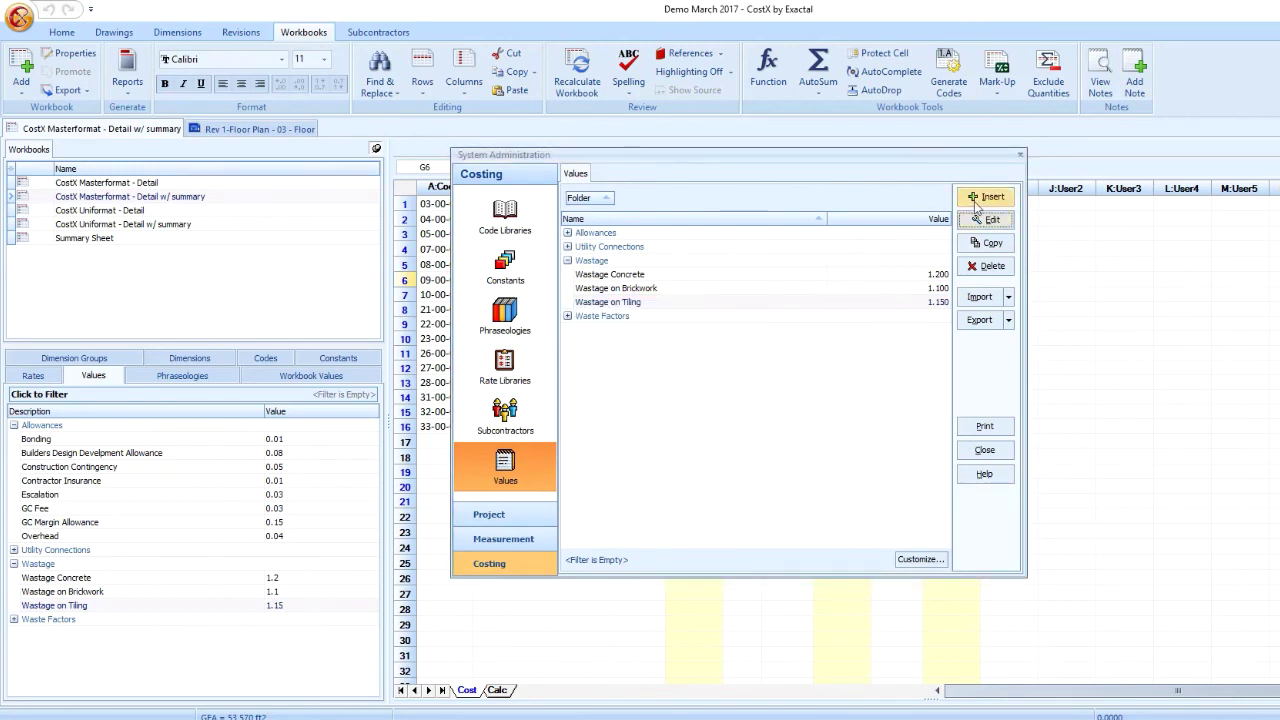
{"action": "left_click", "coordinate": [1020, 155]}
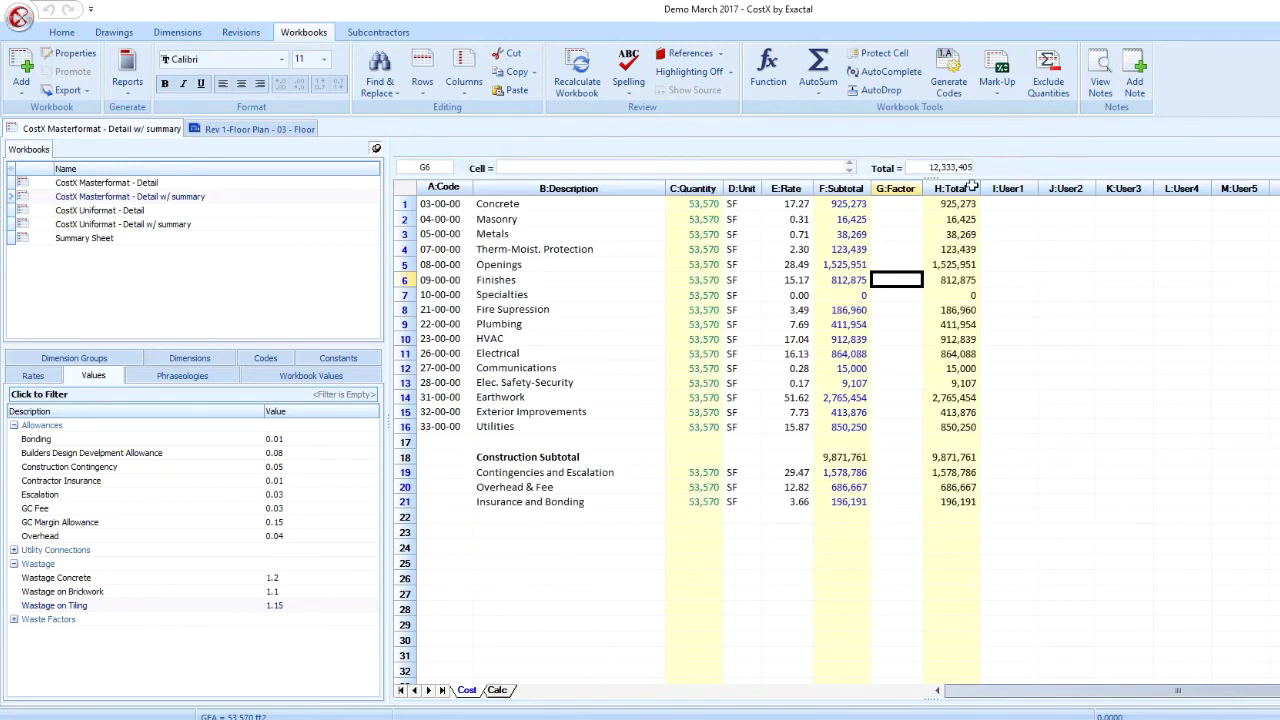
- Check the 2"x2" and 4"x4" wall tile G1 factors read 1.15, then return to the summary
{"action": "double_click", "coordinate": [828, 280]}
{"action": "double_click", "coordinate": [873, 256]}
{"action": "double_click", "coordinate": [873, 256]}
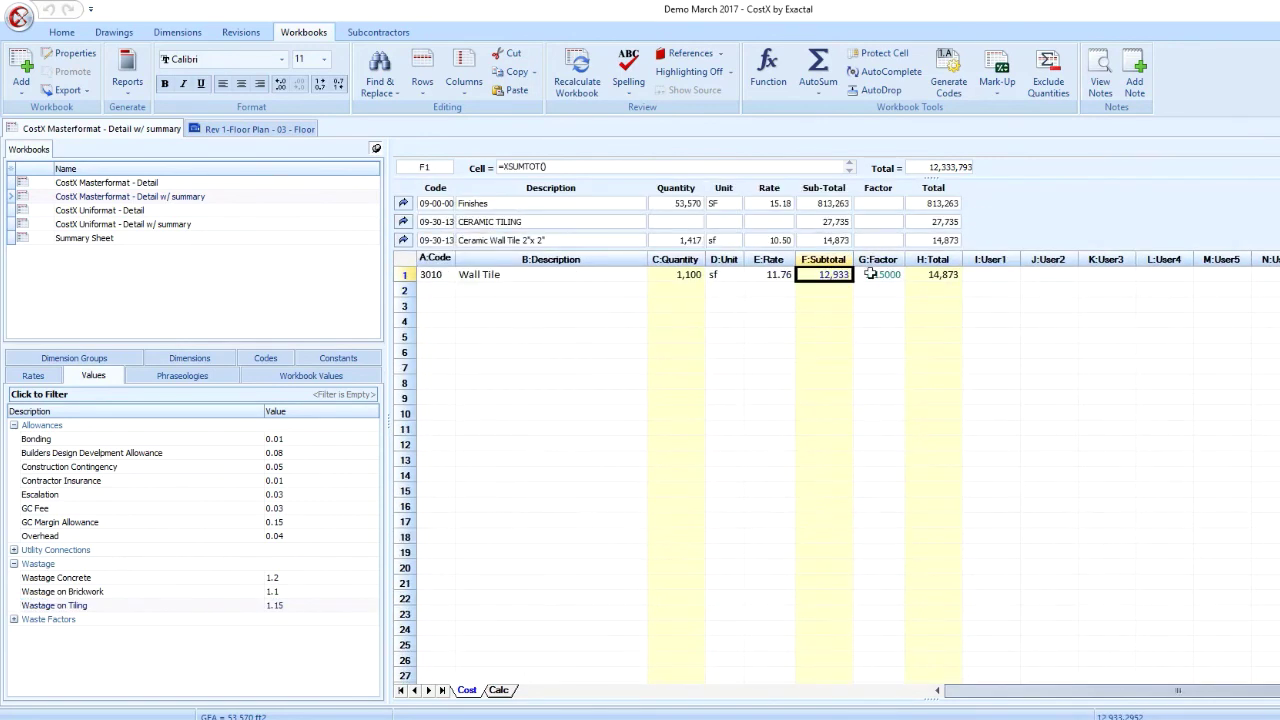
{"action": "left_click", "coordinate": [866, 274]}
{"action": "type", "text": "=XGETVALUE(\"Wastage on Tiling\")"}
{"action": "left_click", "coordinate": [403, 240]}
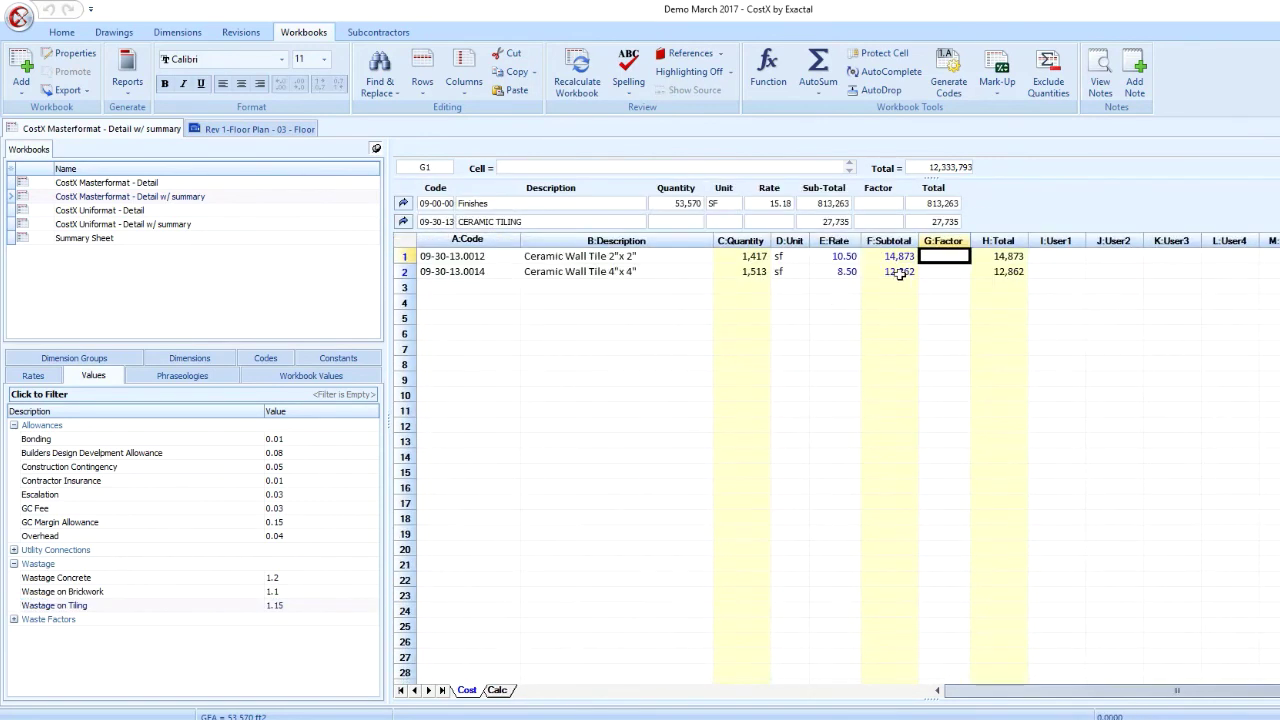
{"action": "double_click", "coordinate": [880, 290]}
{"action": "left_click", "coordinate": [884, 276]}
{"action": "type", "text": "=XGETVALUE(\"Wastage on Tiling\")"}
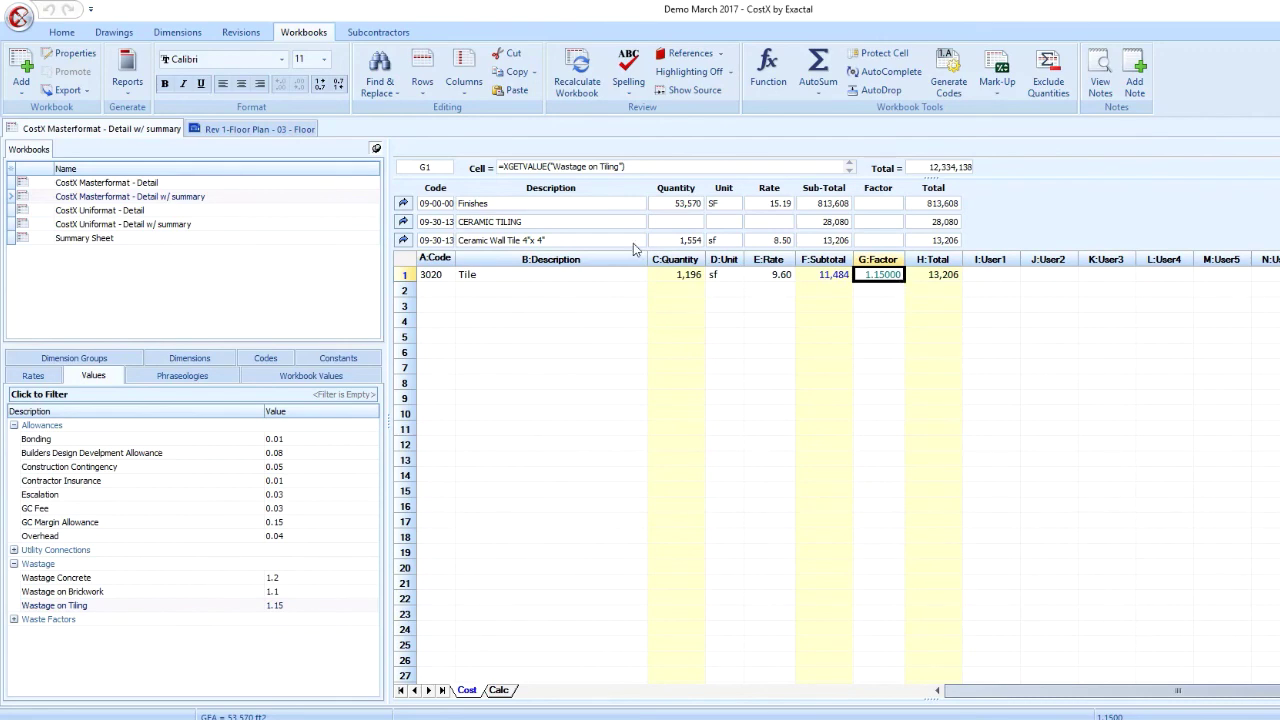
{"action": "left_click", "coordinate": [403, 203]}
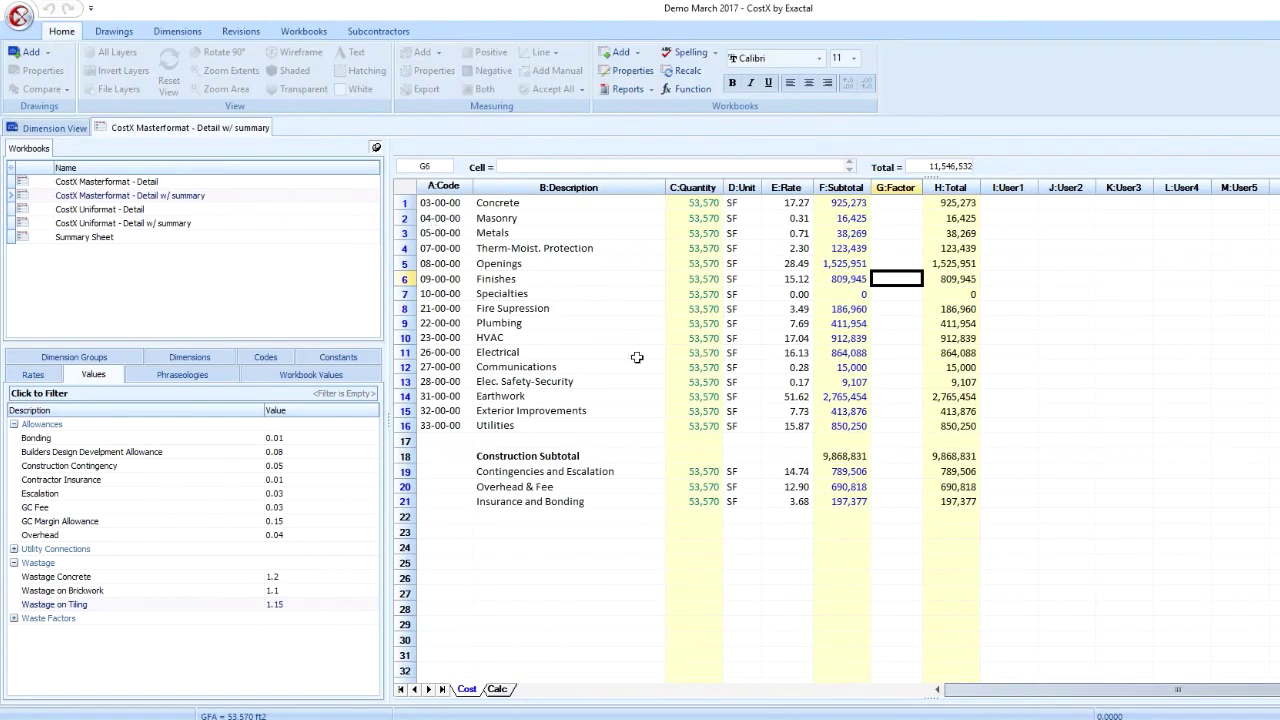
- Inspect the Construction Contingency and Escalation factor formulas under Contingencies and Escalation
{"action": "left_click", "coordinate": [818, 471]}
{"action": "double_click", "coordinate": [818, 471]}
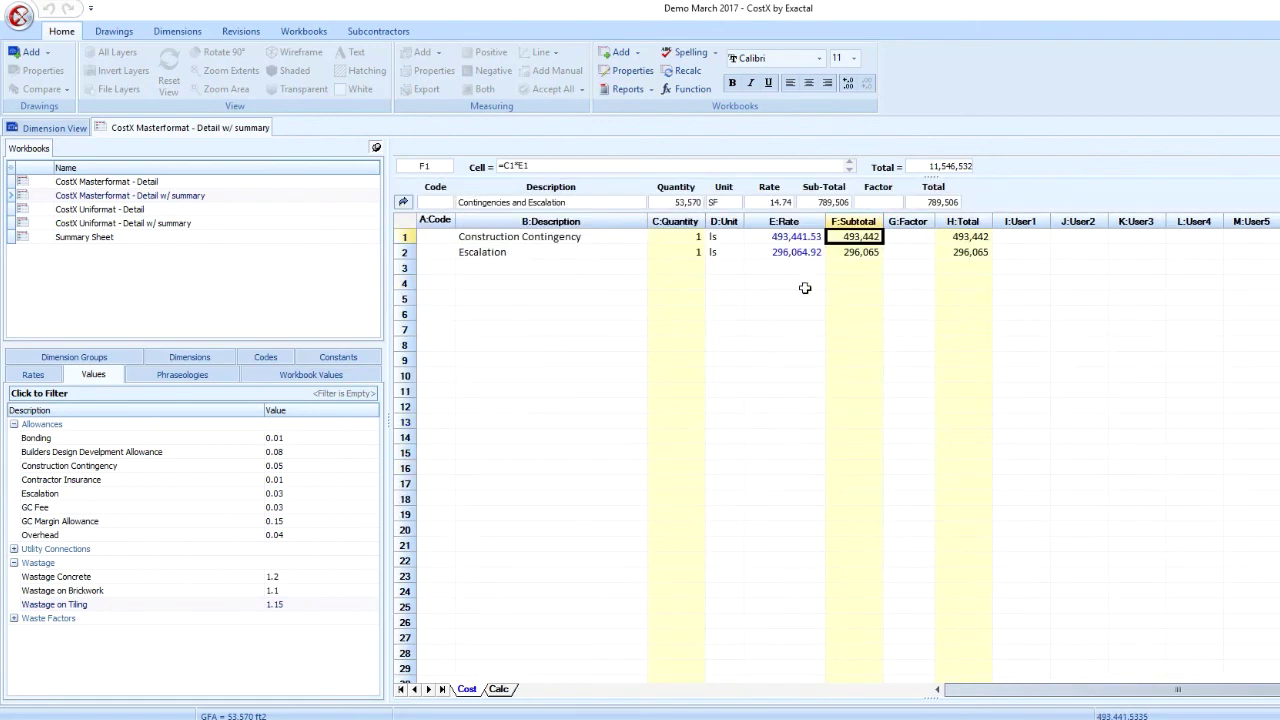
{"action": "double_click", "coordinate": [800, 238]}
{"action": "left_click", "coordinate": [845, 260]}
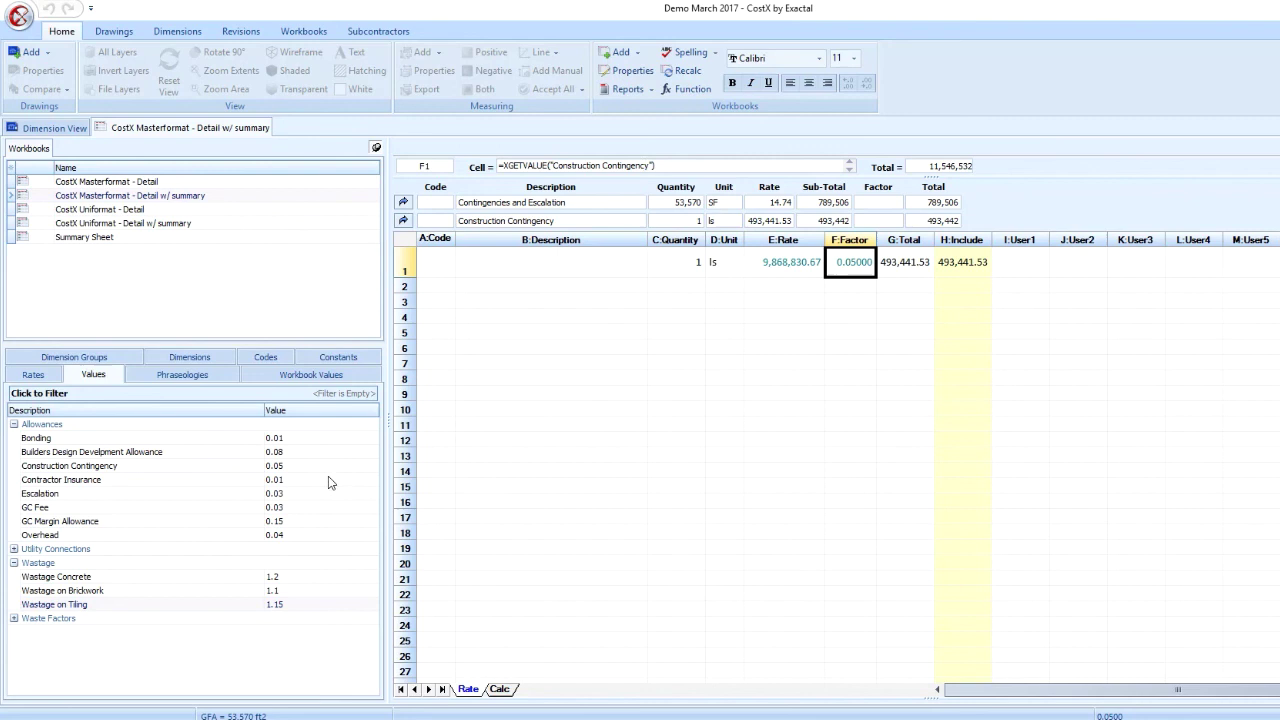
{"action": "left_click", "coordinate": [405, 222]}
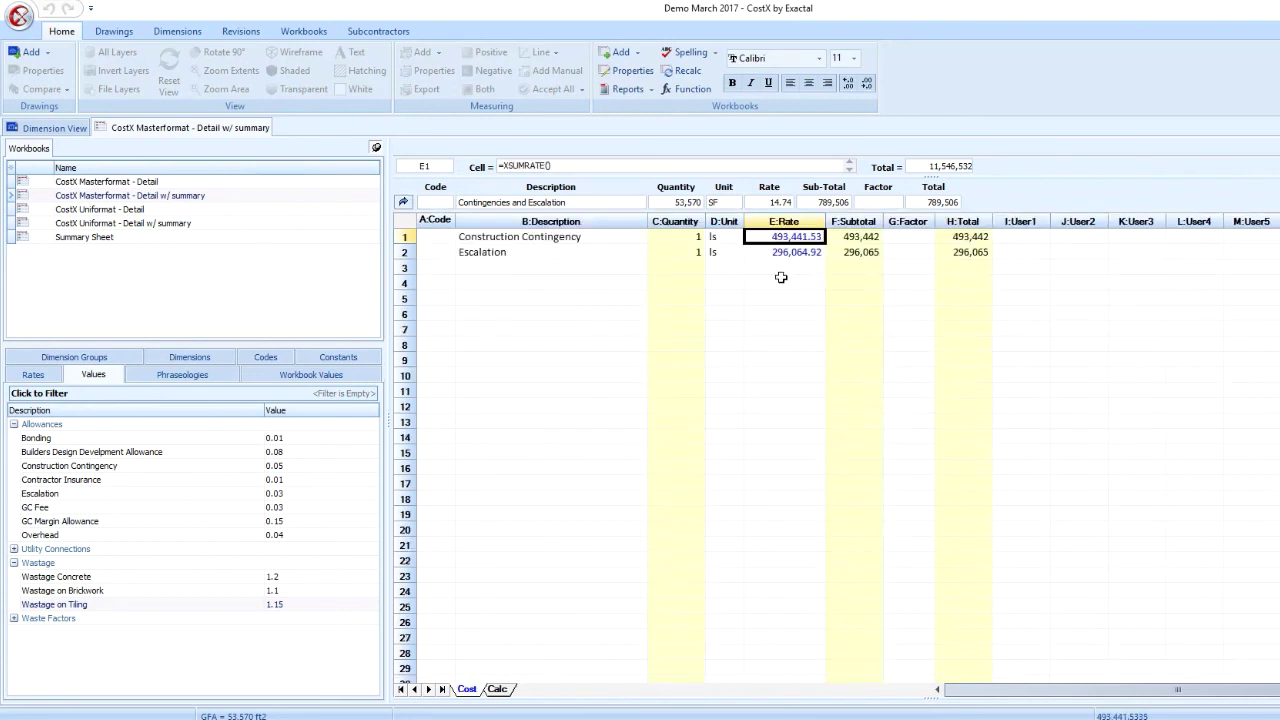
{"action": "double_click", "coordinate": [818, 252]}
{"action": "left_click", "coordinate": [834, 262]}
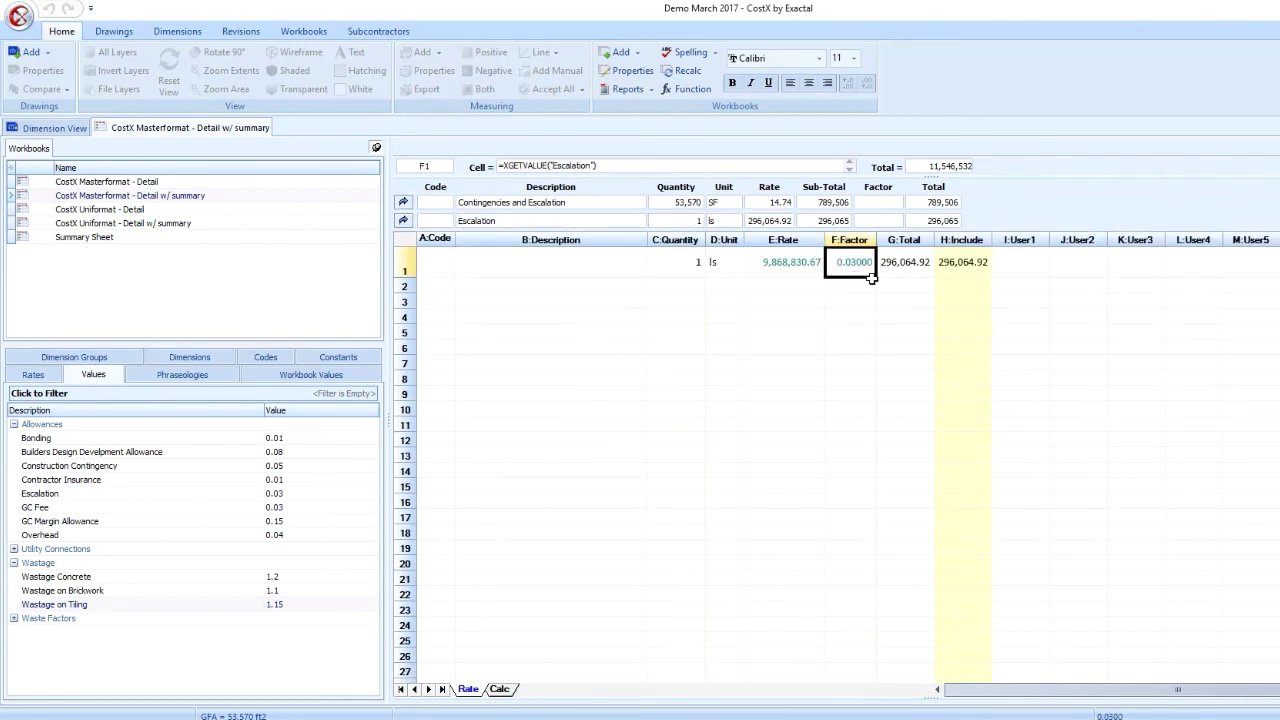
{"action": "left_click", "coordinate": [404, 220]}
{"action": "left_click", "coordinate": [404, 204]}
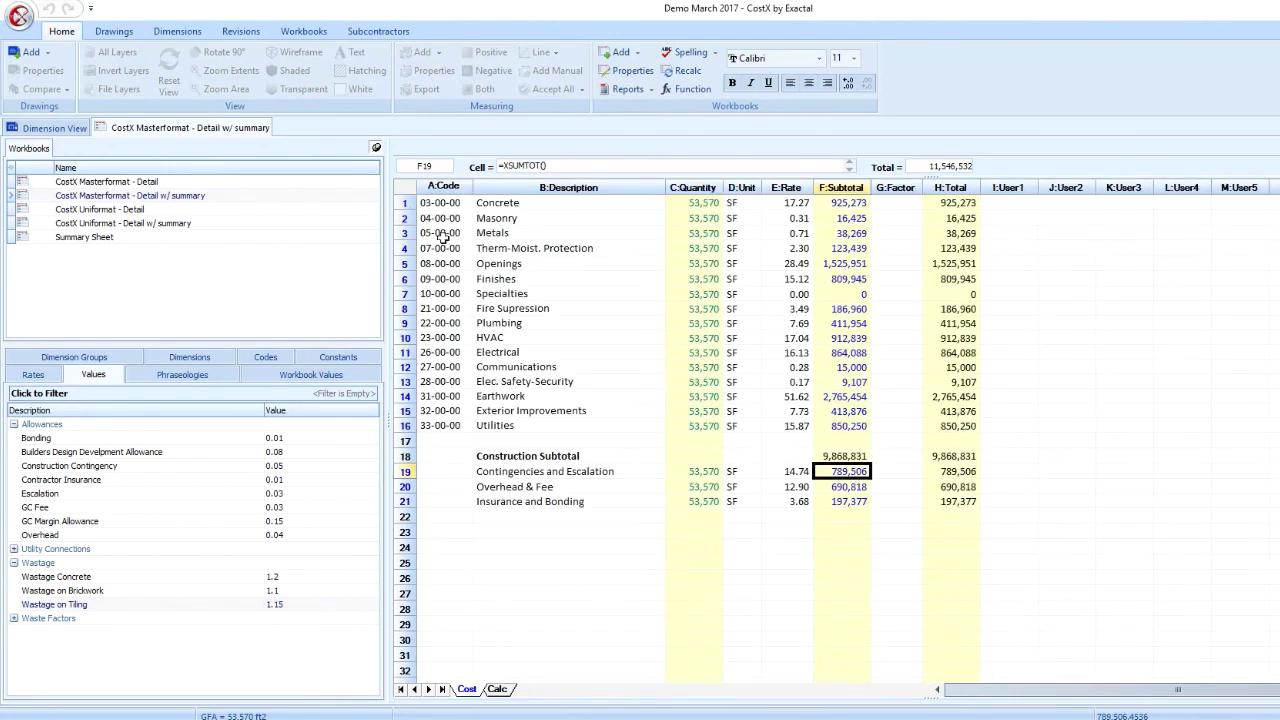
- Drill into the Overhead & Fee Fee rate and view its factor linked to GC Fee
{"action": "left_click", "coordinate": [845, 486]}
{"action": "double_click", "coordinate": [845, 486]}
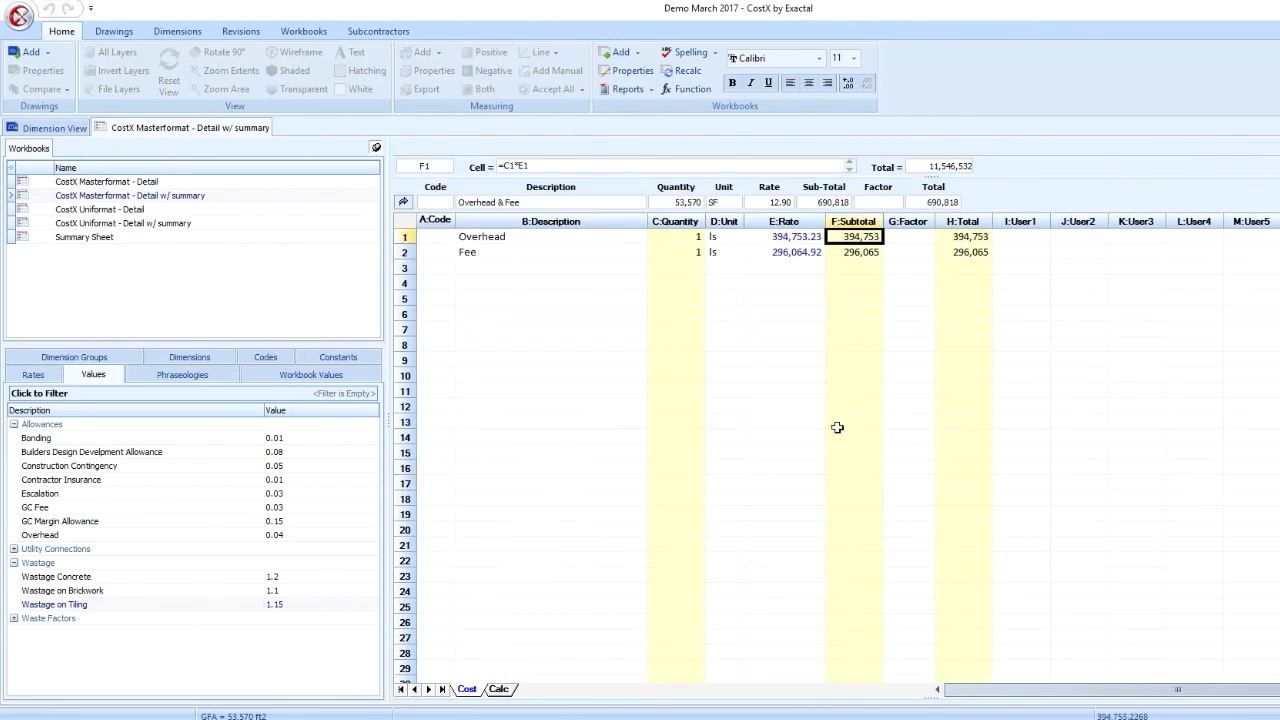
{"action": "left_click", "coordinate": [810, 252]}
{"action": "double_click", "coordinate": [810, 252]}
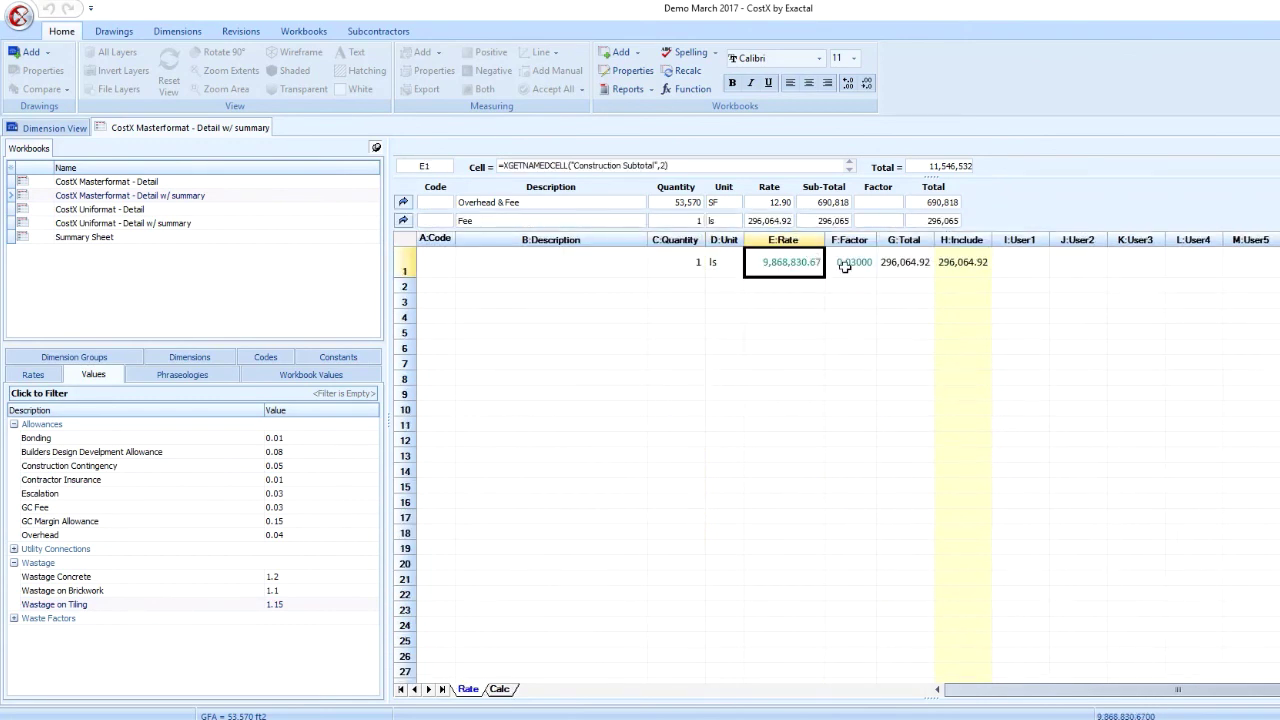
{"action": "left_click", "coordinate": [845, 265]}
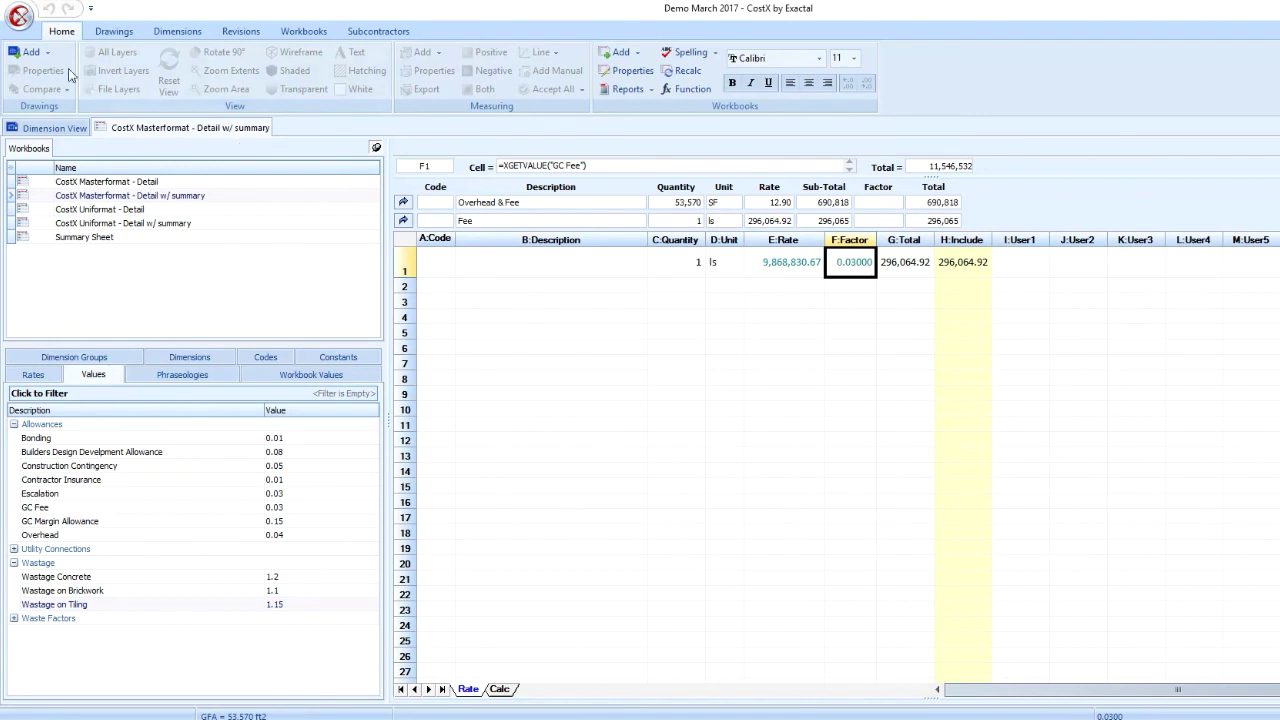
- Add a project-level GC Fee value of 0.04 in Project Properties and apply it
{"action": "left_click", "coordinate": [20, 18]}
{"action": "mouse_move", "coordinate": [106, 240]}
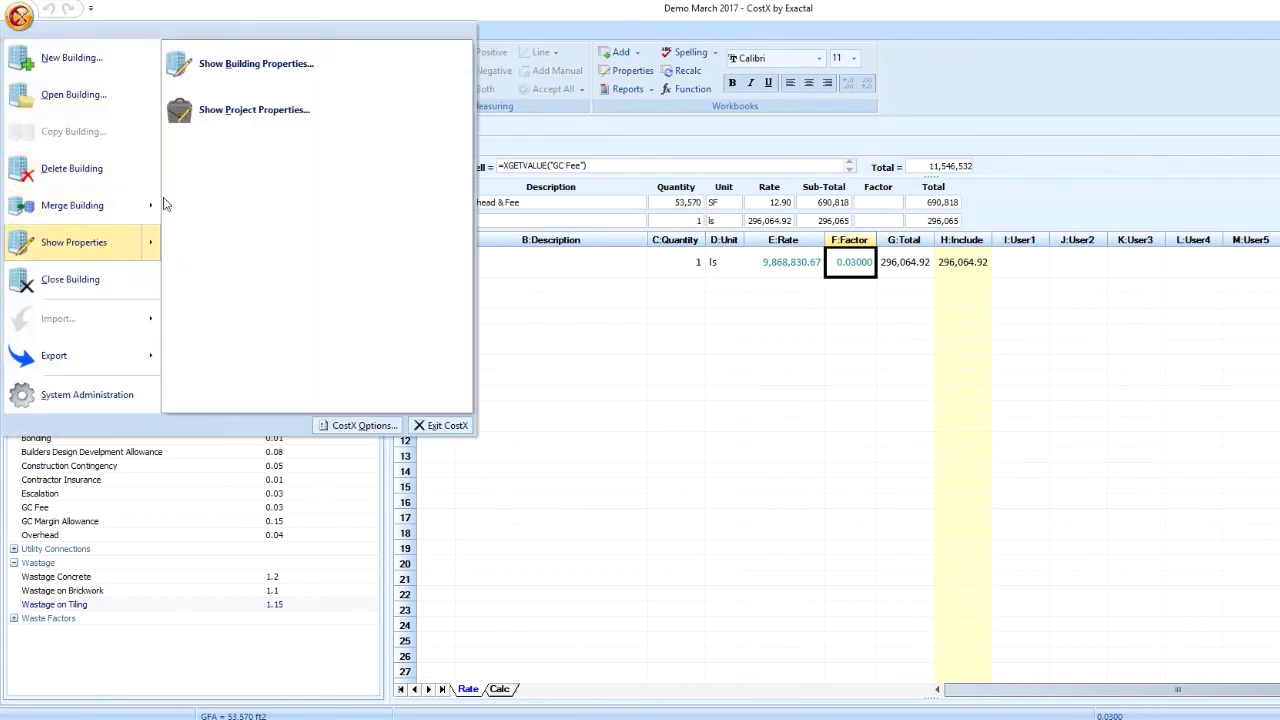
{"action": "left_click", "coordinate": [213, 112]}
{"action": "left_click", "coordinate": [626, 270]}
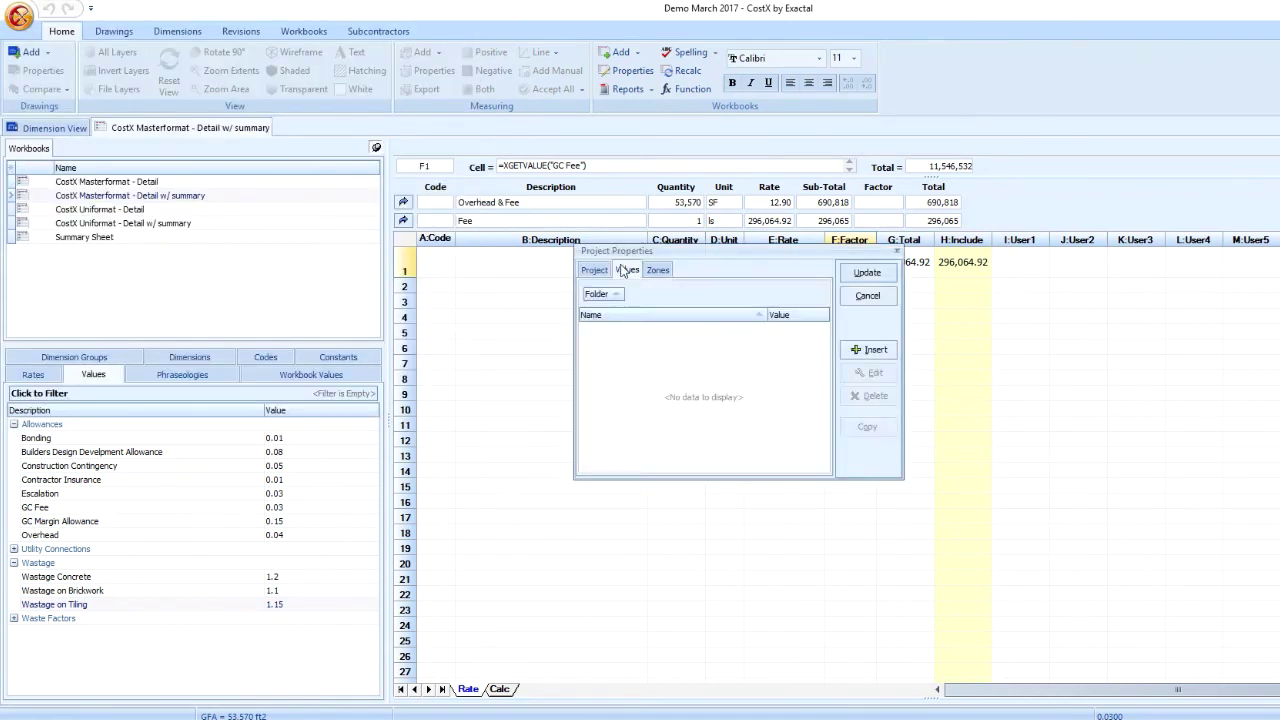
{"action": "left_click", "coordinate": [858, 355]}
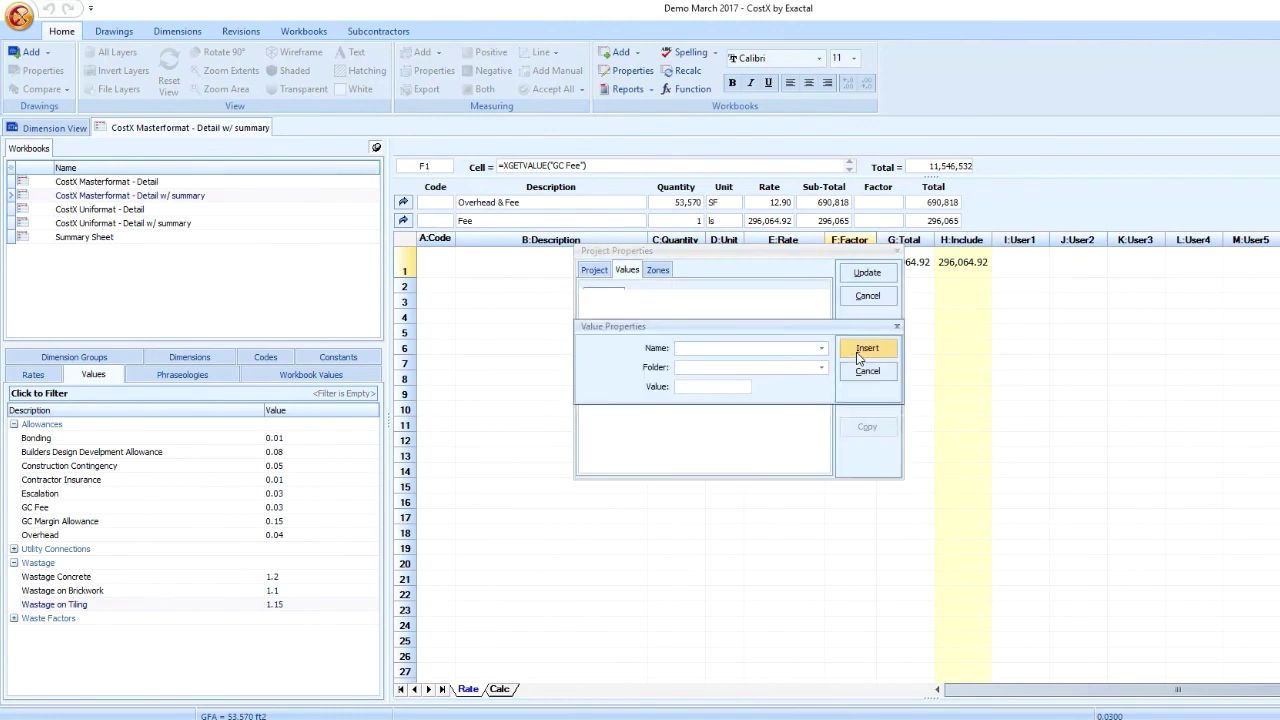
{"action": "type", "text": "GC Fee"}
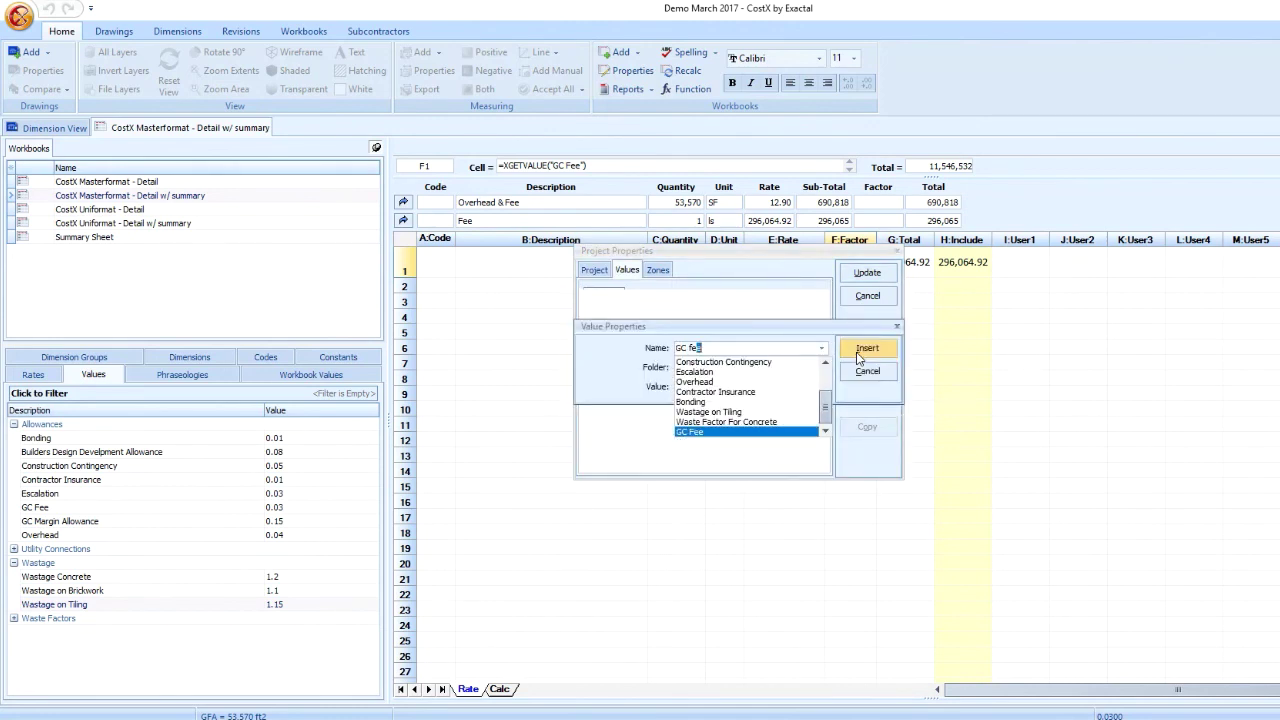
{"action": "key", "text": "Tab"}
{"action": "key", "text": "Tab"}
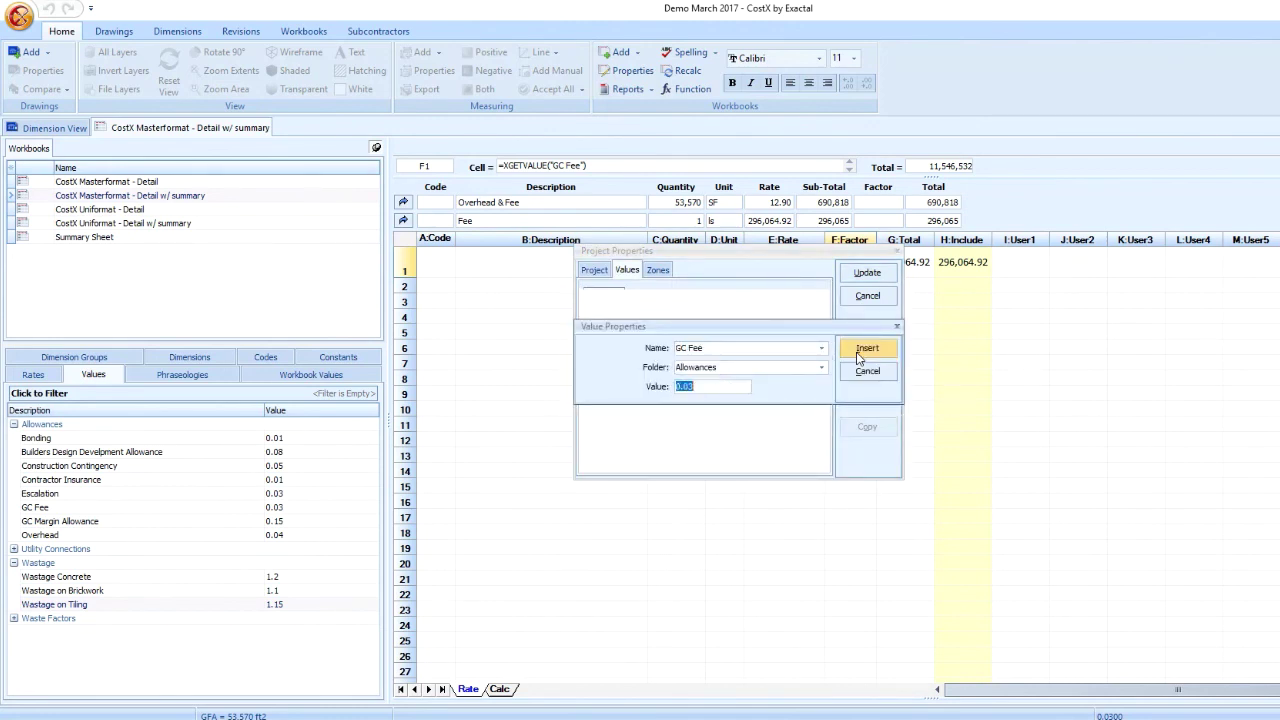
{"action": "type", "text": "0.04"}
{"action": "left_click", "coordinate": [860, 346]}
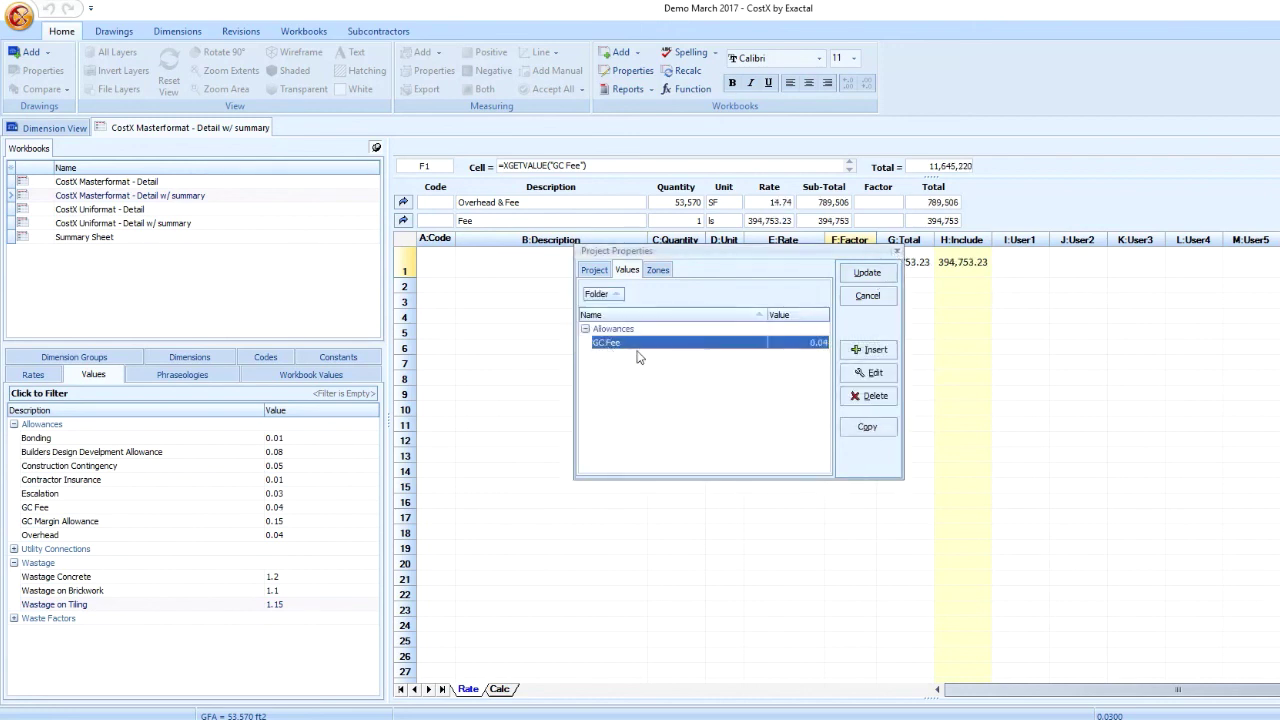
{"action": "left_click", "coordinate": [848, 272]}
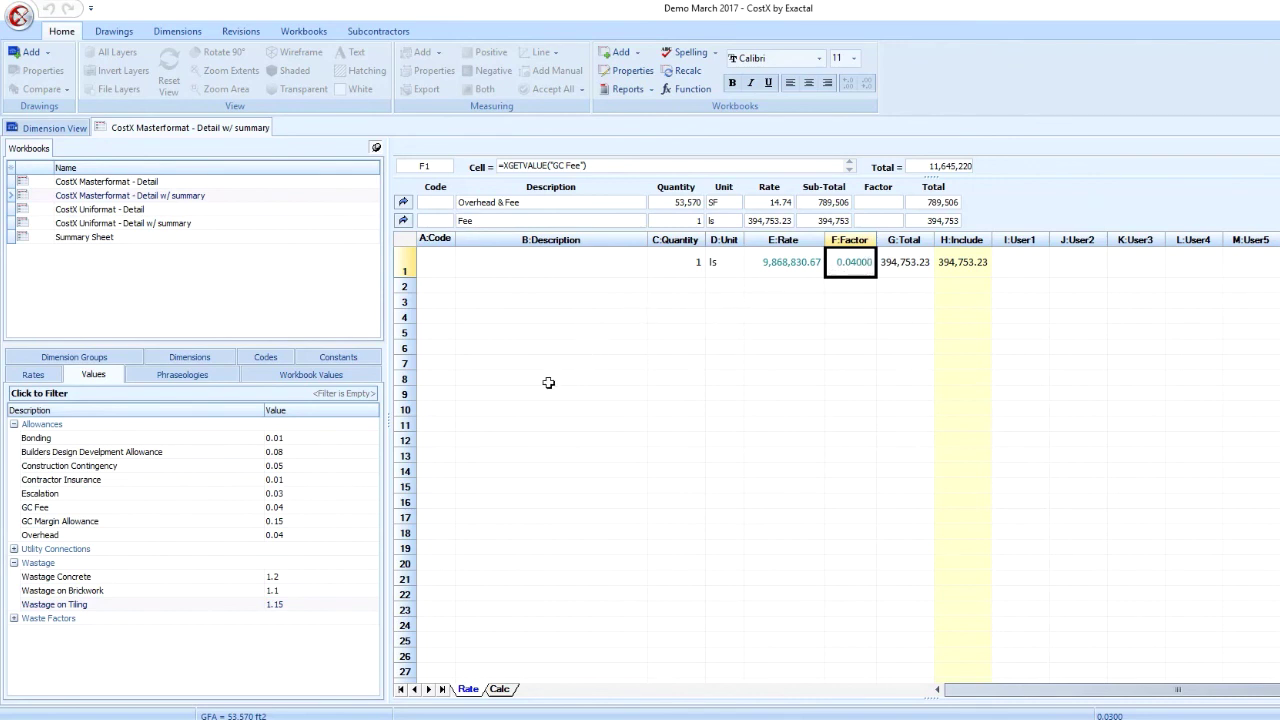
{"action": "left_click", "coordinate": [302, 510]}
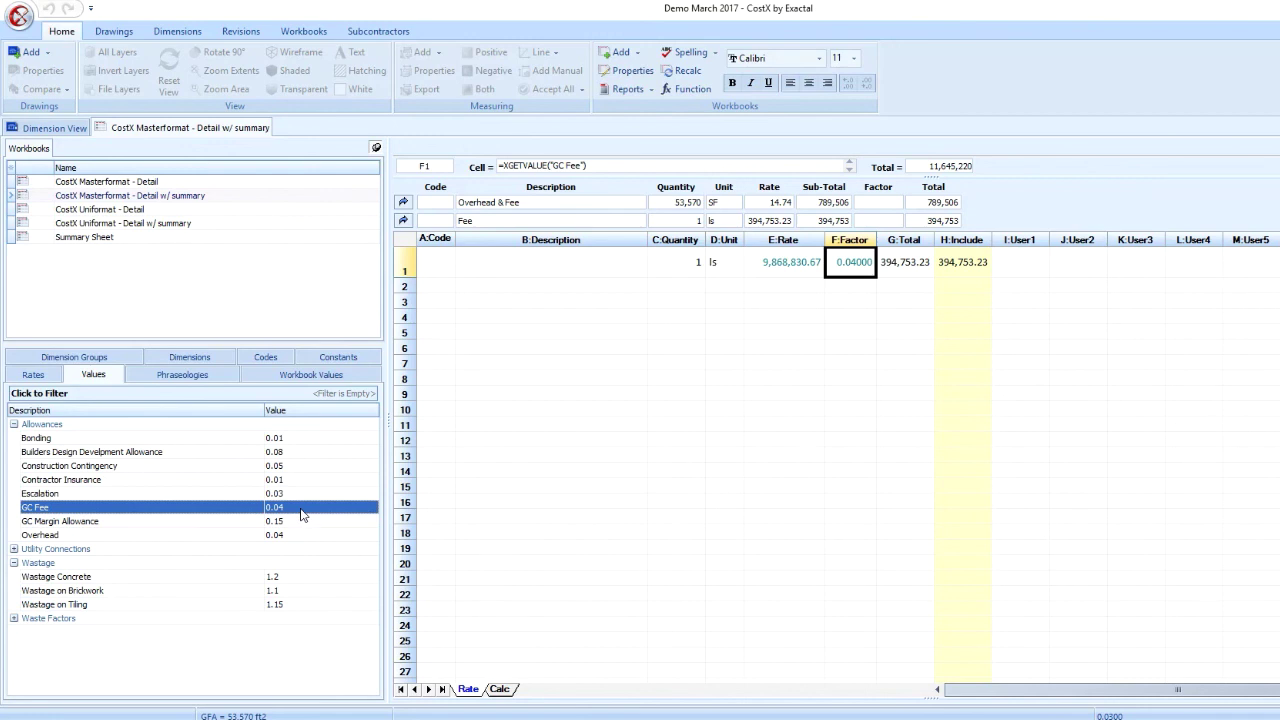
- Open System Administration Costing Values and select GC Fee under Allowances, still 0.030
{"action": "left_click", "coordinate": [20, 15]}
{"action": "left_click", "coordinate": [119, 383]}
{"action": "left_click", "coordinate": [520, 564]}
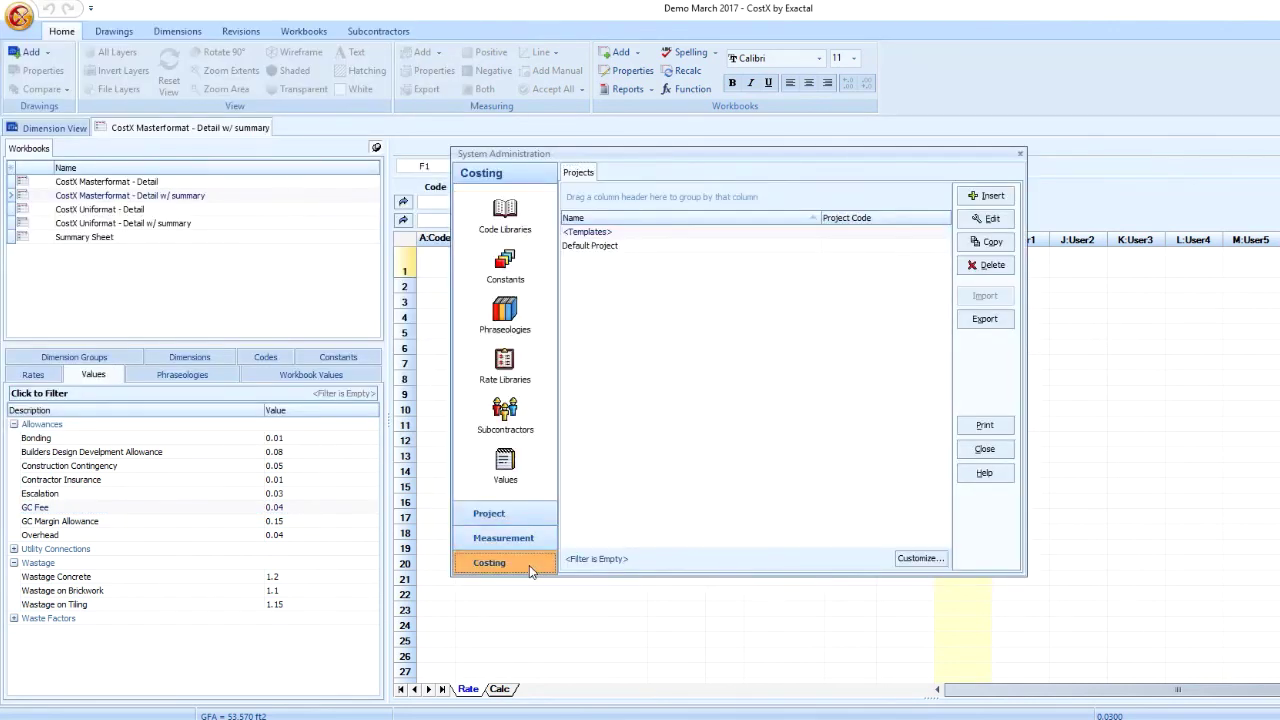
{"action": "left_click", "coordinate": [505, 465]}
{"action": "left_click", "coordinate": [572, 234]}
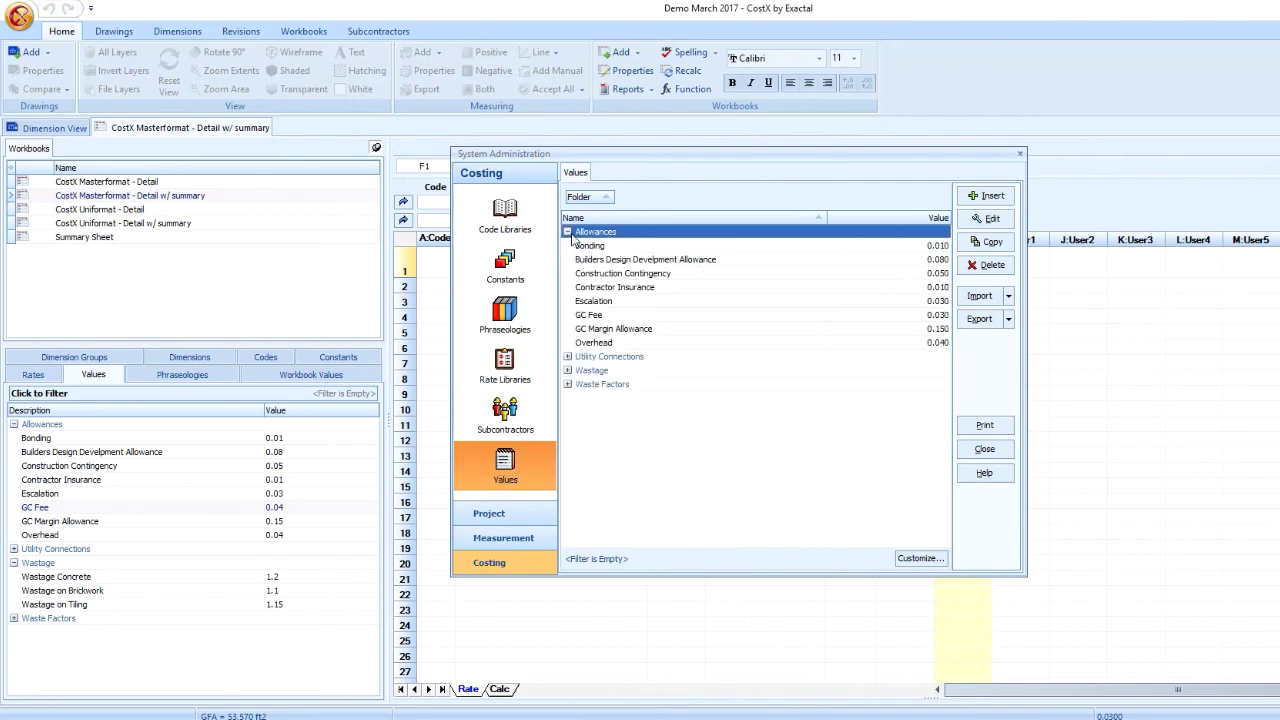
{"action": "left_click", "coordinate": [605, 316]}
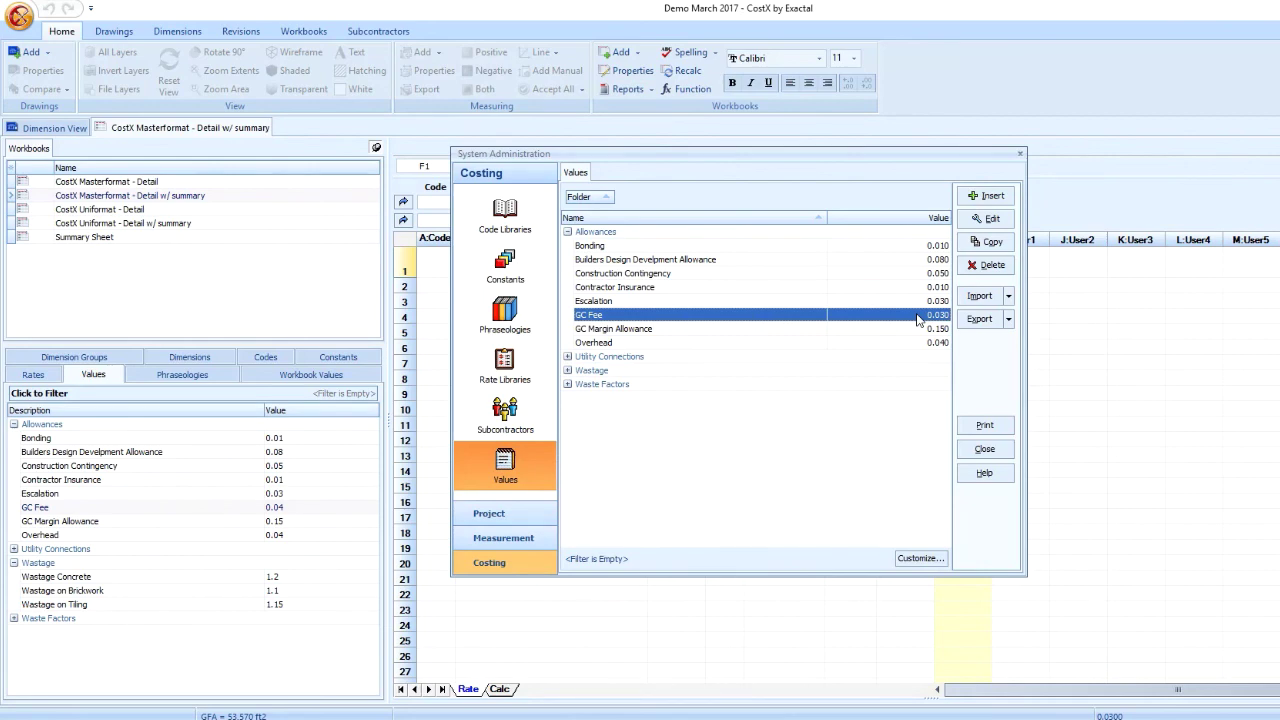
- In Contingencies and Escalation, insert a blank row below the Construction Contingency line
{"action": "left_click", "coordinate": [1020, 153]}
{"action": "left_click", "coordinate": [403, 201]}
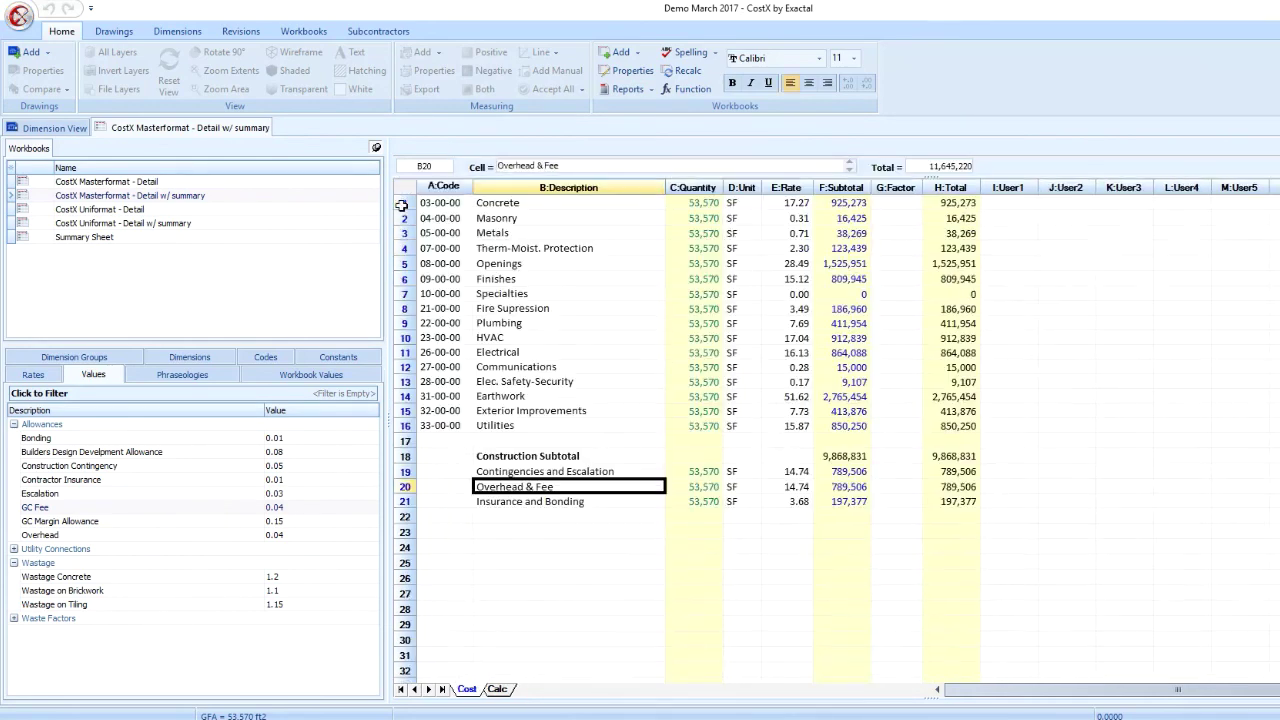
{"action": "double_click", "coordinate": [815, 475]}
{"action": "left_click_drag", "start_coordinate": [512, 236], "coordinate": [955, 232]}
{"action": "key", "text": "ctrl+c"}
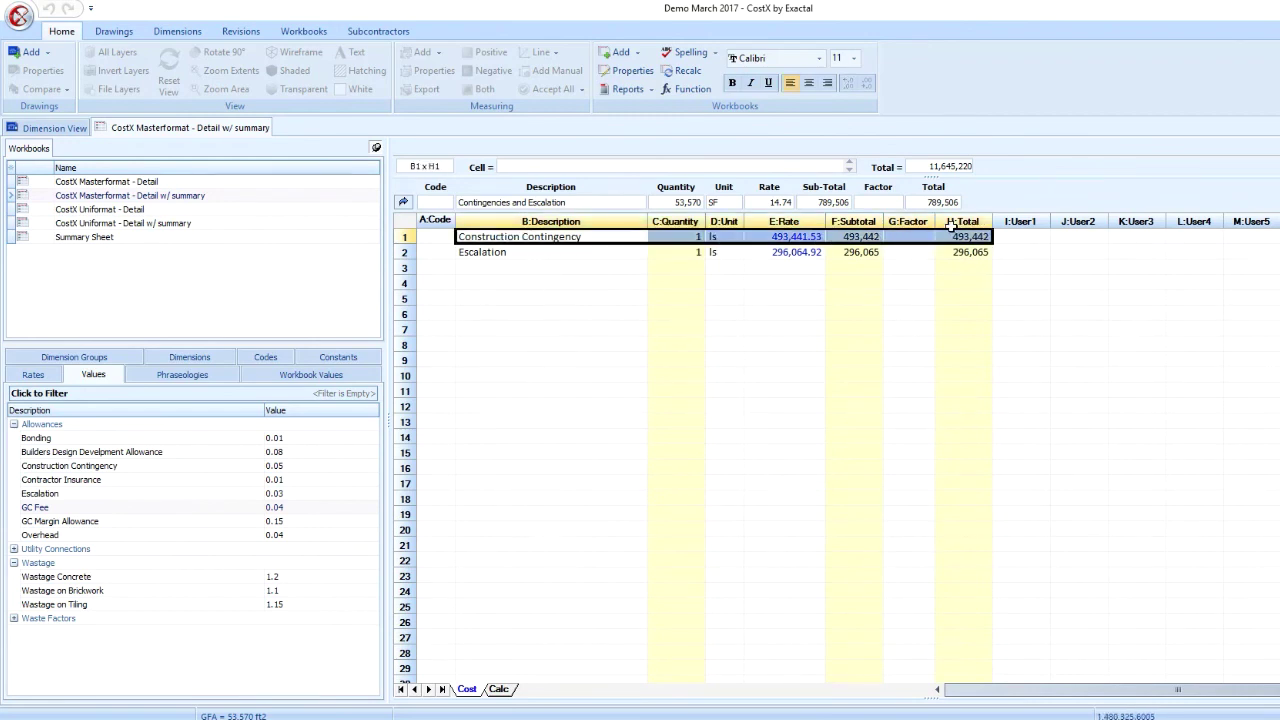
{"action": "right_click", "coordinate": [424, 241]}
{"action": "left_click", "coordinate": [503, 400]}
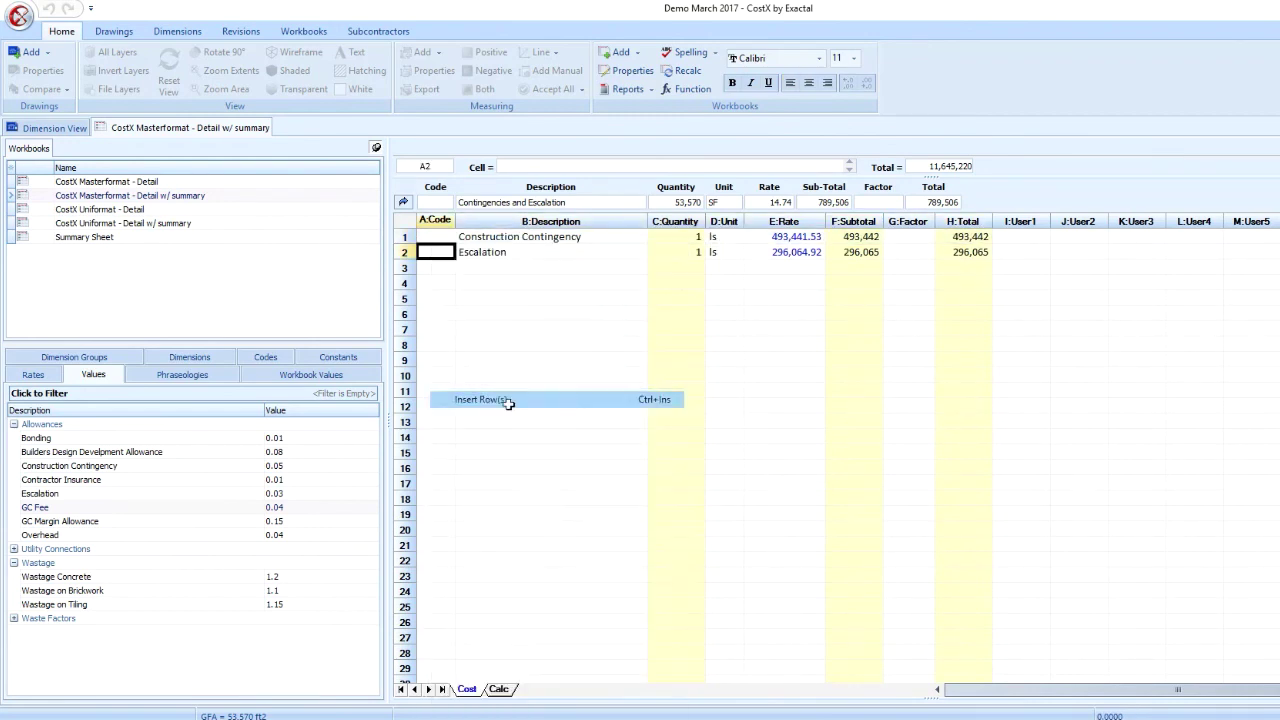
- Paste the Construction Contingency line into the blank row and rename it 'Design Contingency'
{"action": "left_click", "coordinate": [586, 254]}
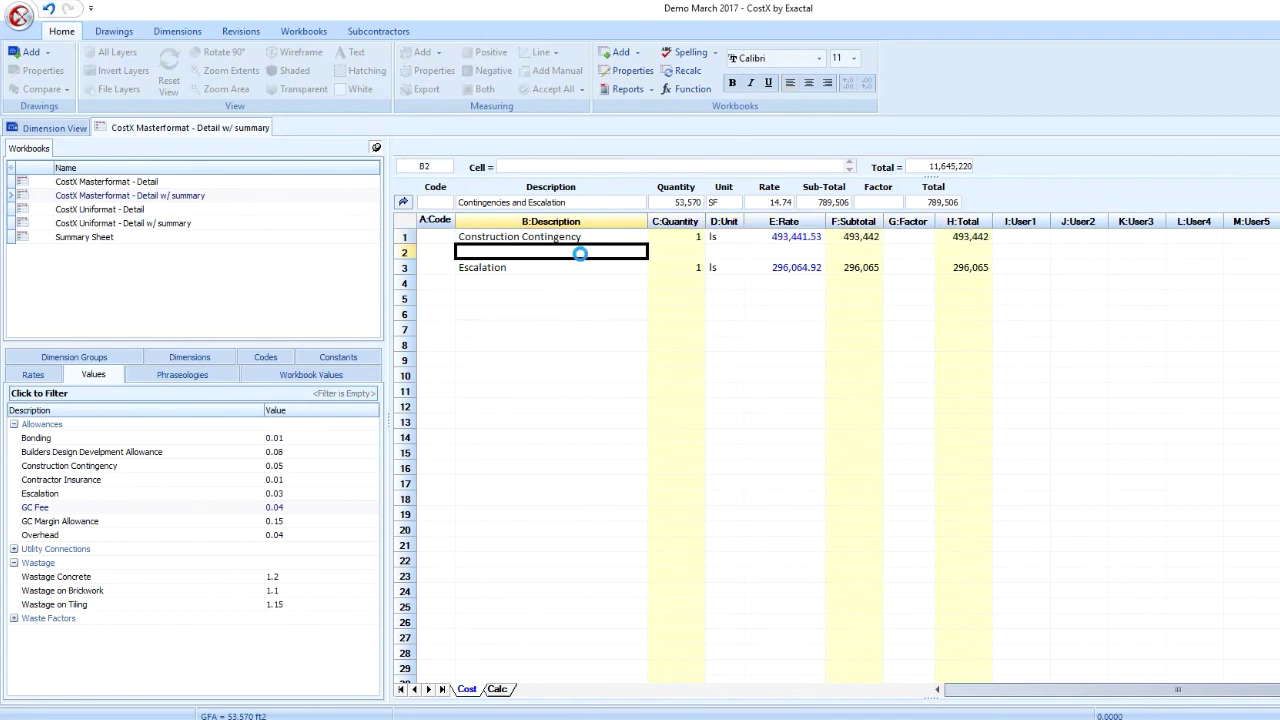
{"action": "key", "text": "ctrl+v"}
{"action": "double_click", "coordinate": [490, 252]}
{"action": "type", "text": "Design"}
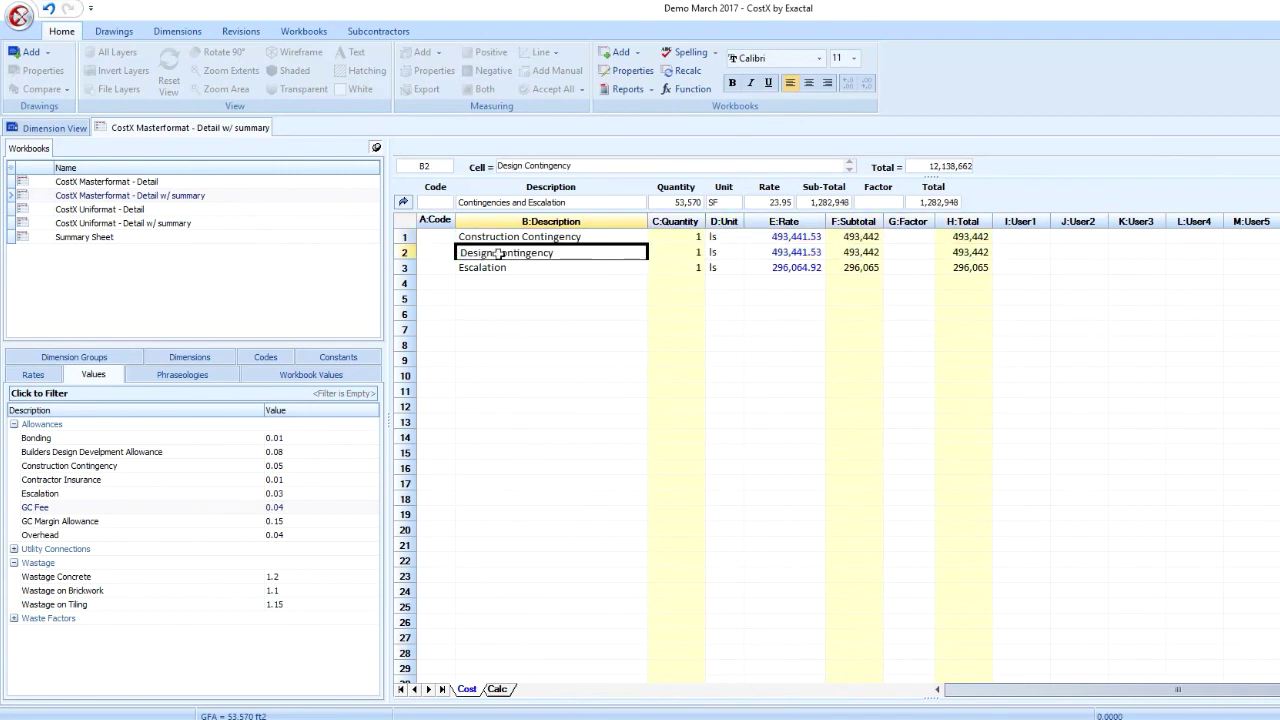
{"action": "key", "text": "Return"}
- In the Design Contingency rate detail, delete the copied 0.05 factor
{"action": "left_click", "coordinate": [806, 252]}
{"action": "double_click", "coordinate": [806, 252]}
{"action": "left_click", "coordinate": [834, 258]}
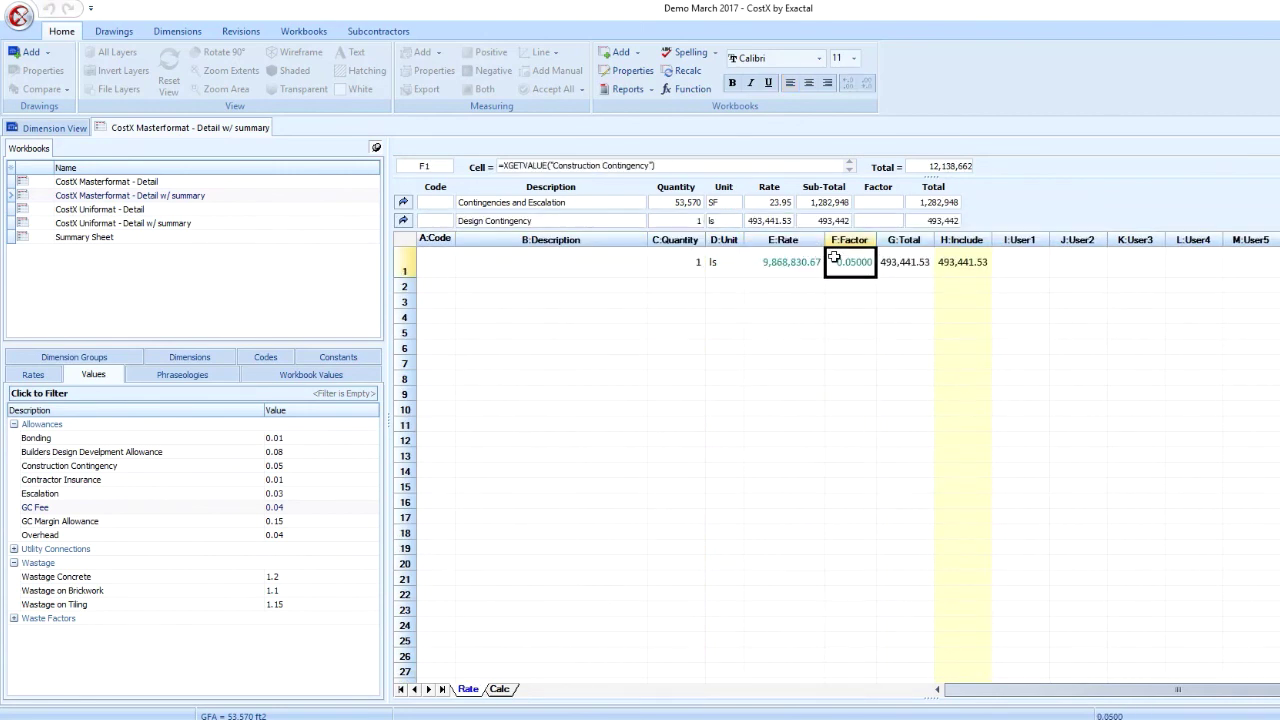
{"action": "key", "text": "Delete"}
- Add project value 'Design Contingency (per ABC Designers)' at .10 in folder Texas Multi Purpose Building Project
{"action": "left_click", "coordinate": [14, 30]}
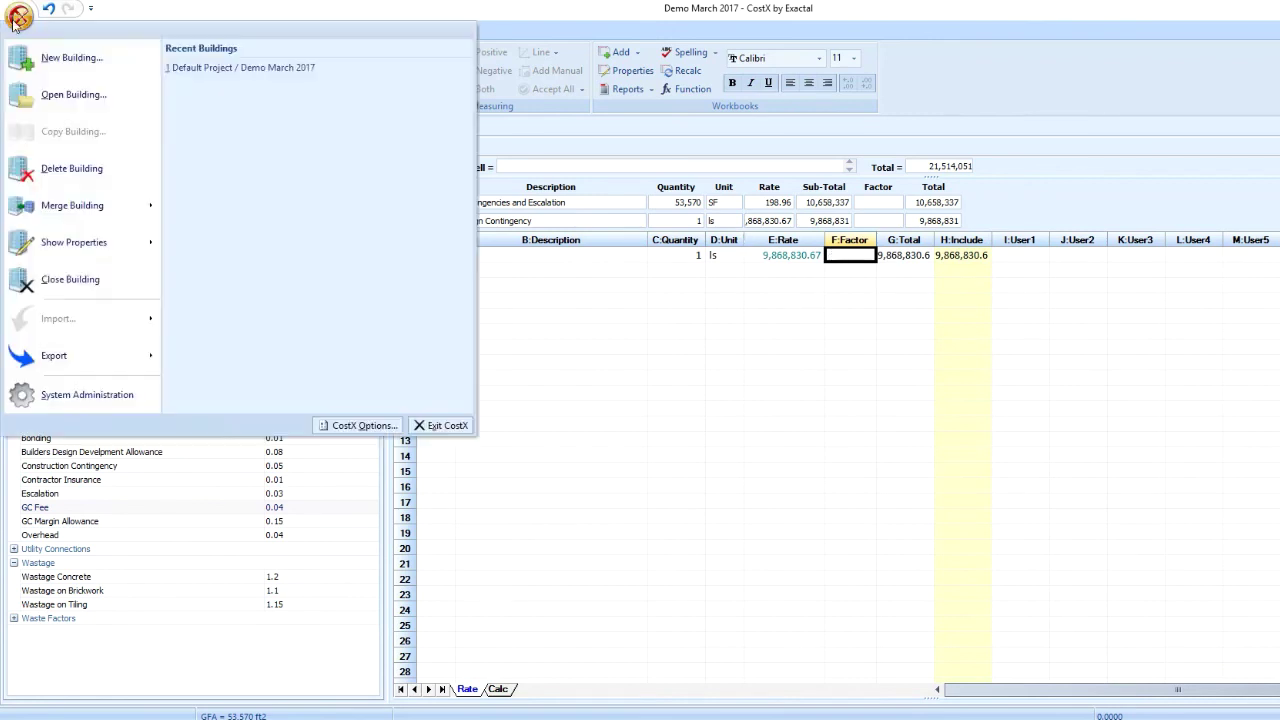
{"action": "mouse_move", "coordinate": [88, 242]}
{"action": "left_click", "coordinate": [232, 130]}
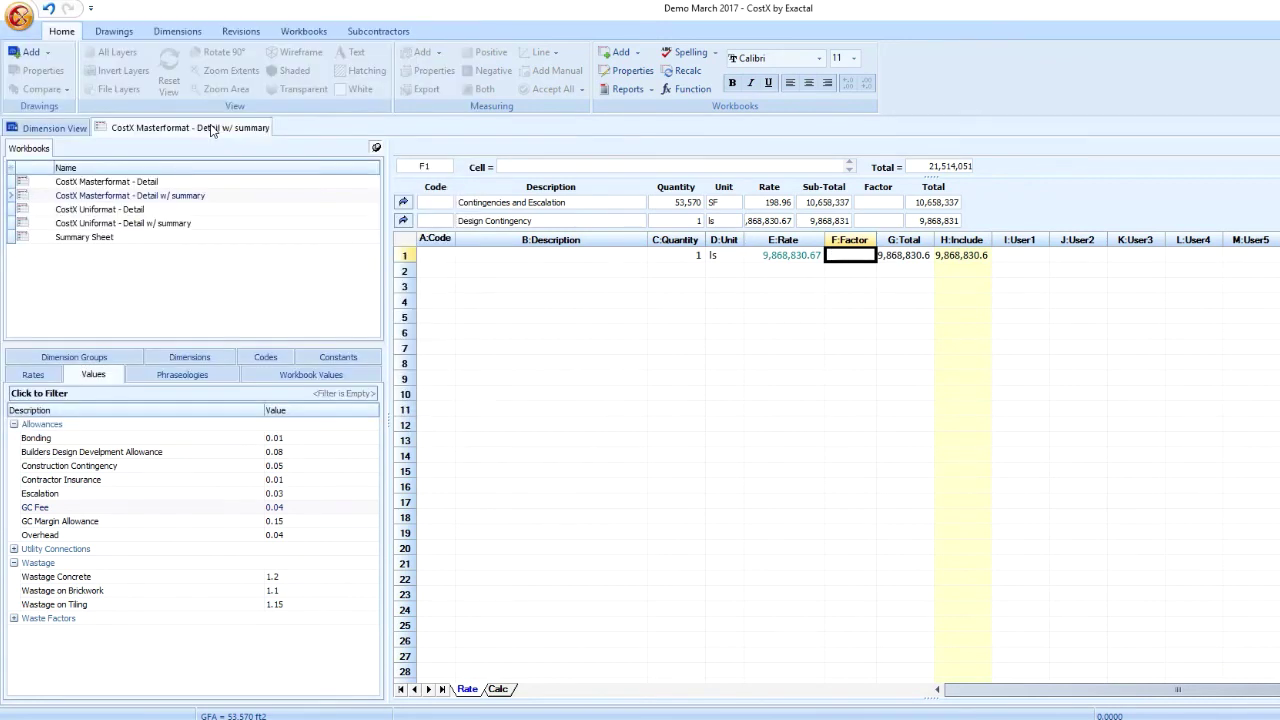
{"action": "left_click", "coordinate": [627, 270]}
{"action": "left_click", "coordinate": [868, 429]}
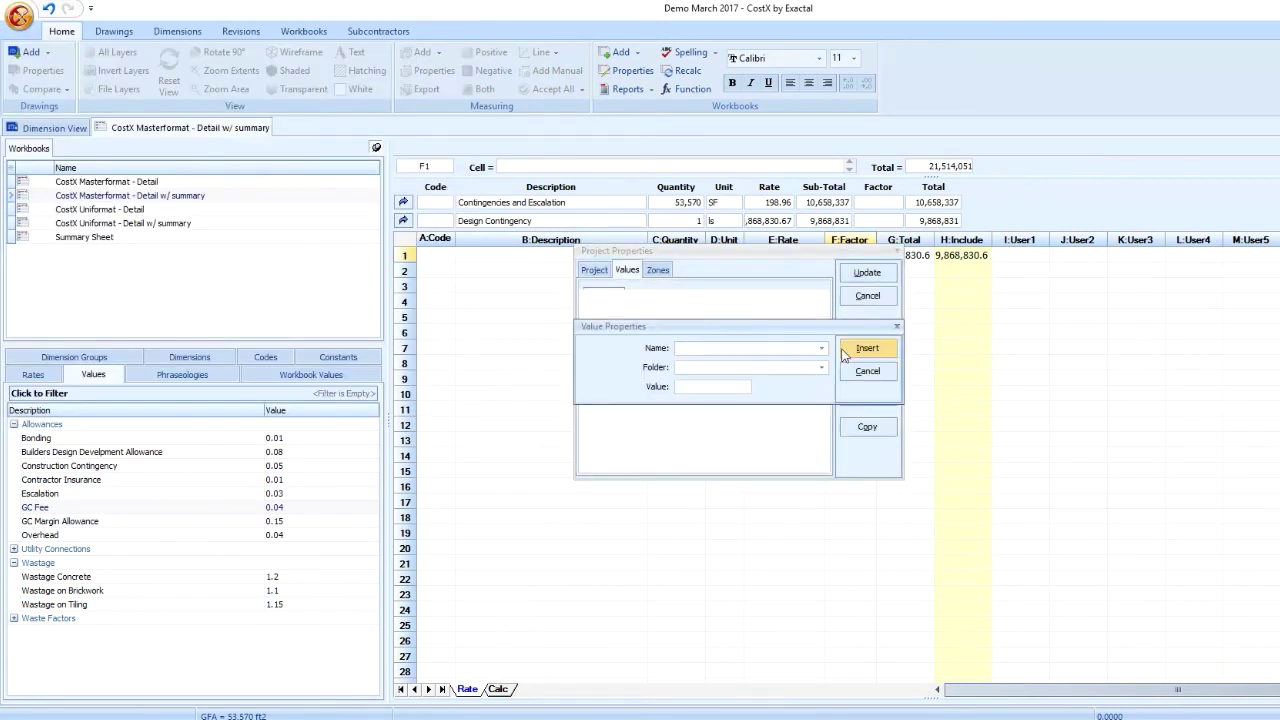
{"action": "type", "text": "Design Contingency (per ABC Designers)"}
{"action": "key", "text": "Tab"}
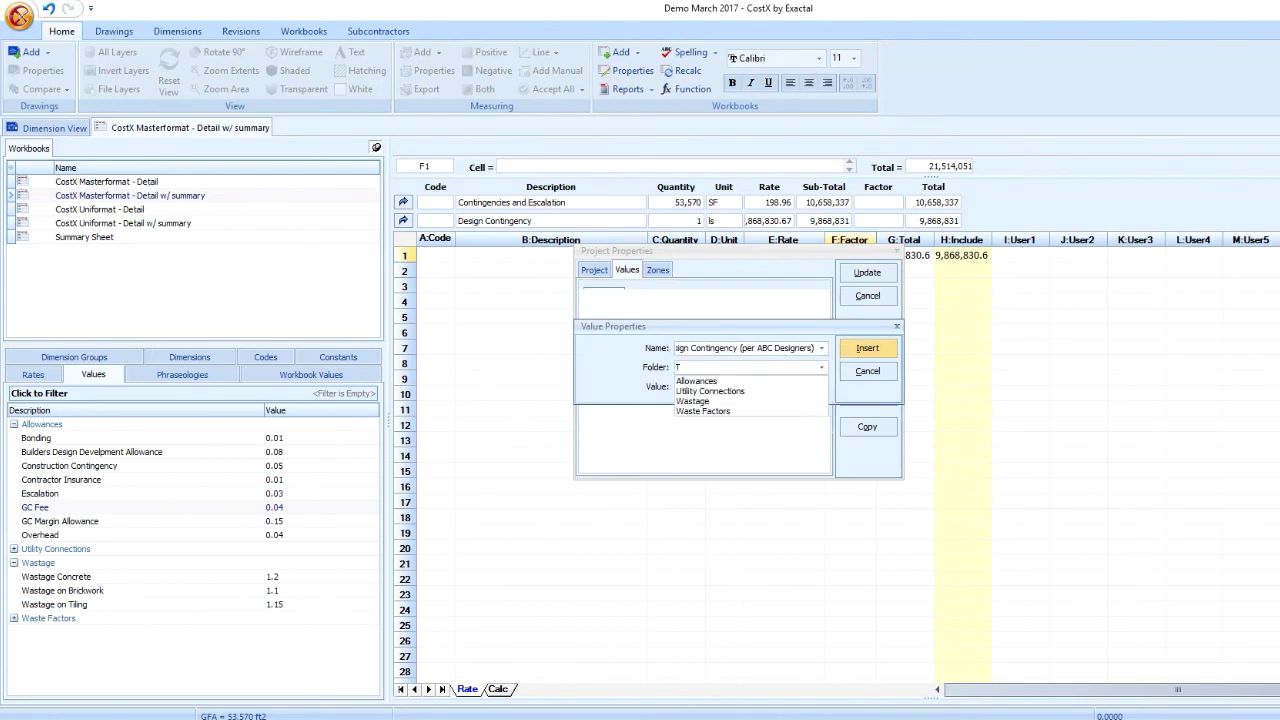
{"action": "type", "text": "Texas Multi Purpose Building Project"}
{"action": "key", "text": "Tab"}
{"action": "type", "text": ".10"}
{"action": "left_click", "coordinate": [866, 348]}
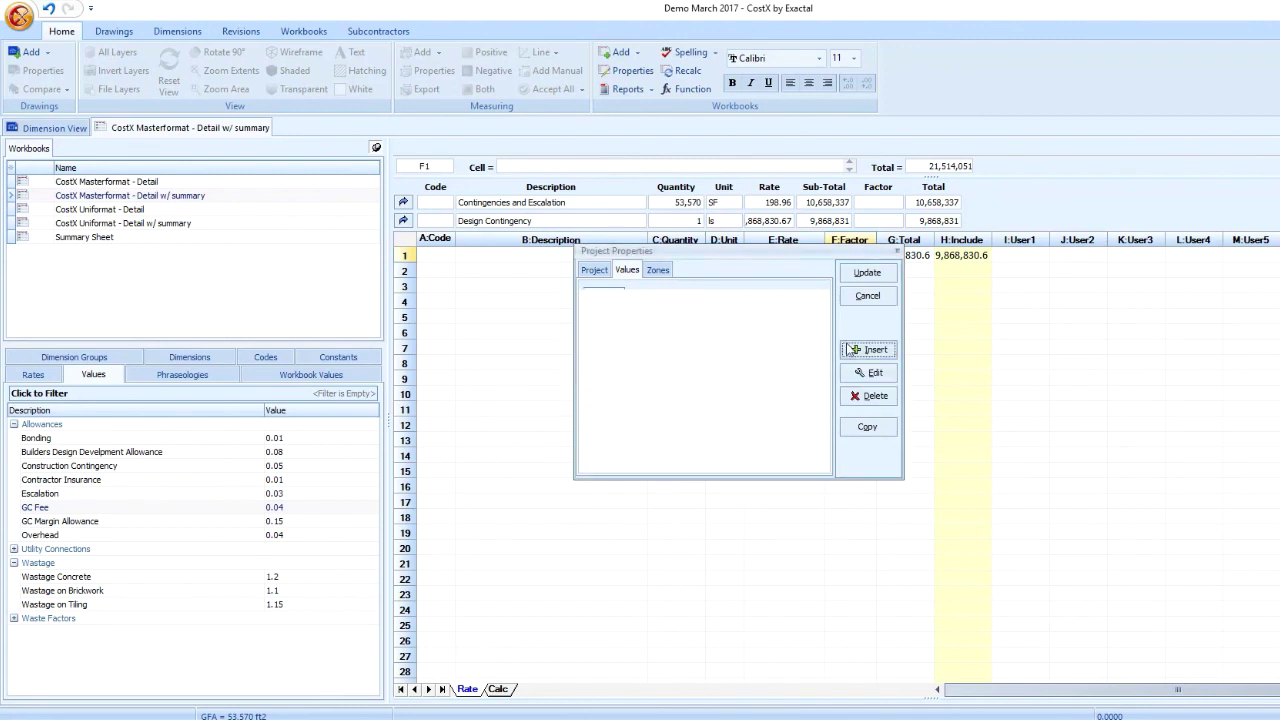
{"action": "left_click", "coordinate": [851, 273]}
- Link the new Design Contingency value into the F1 factor cell so the line totals 986,883
{"action": "left_click", "coordinate": [16, 550]}
{"action": "left_click", "coordinate": [42, 563]}
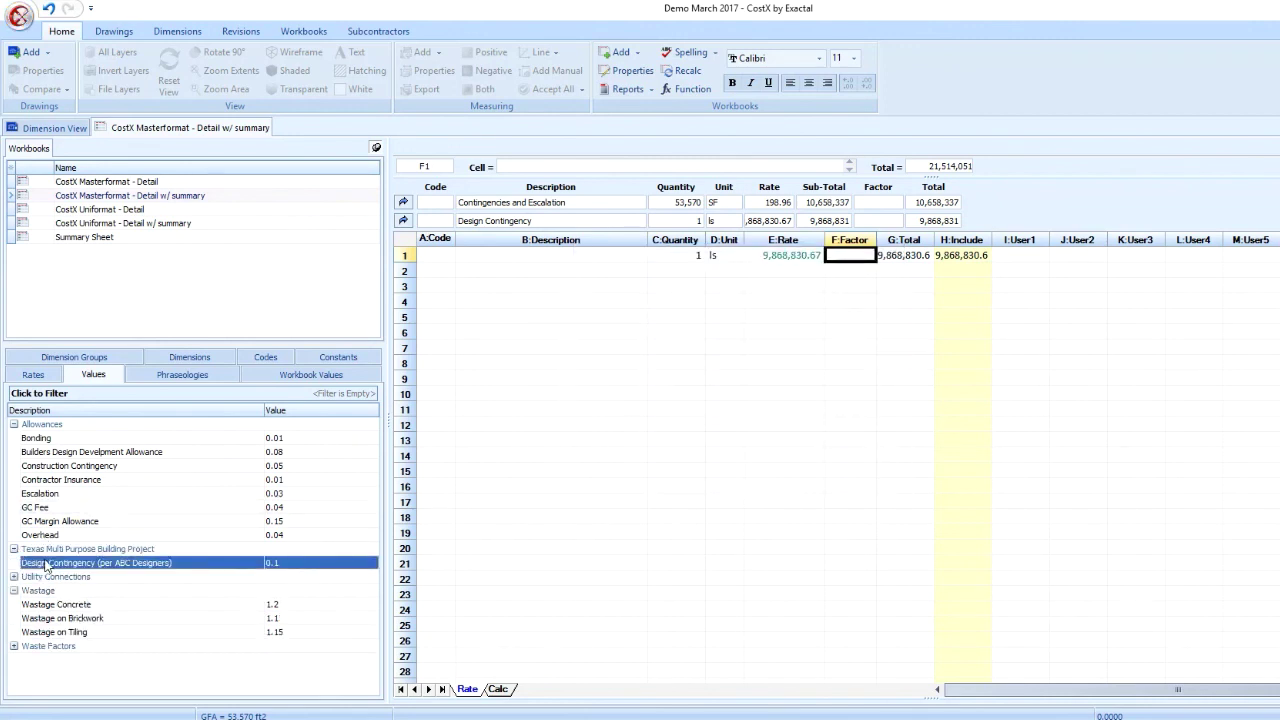
{"action": "left_click_drag", "start_coordinate": [47, 565], "coordinate": [850, 258]}
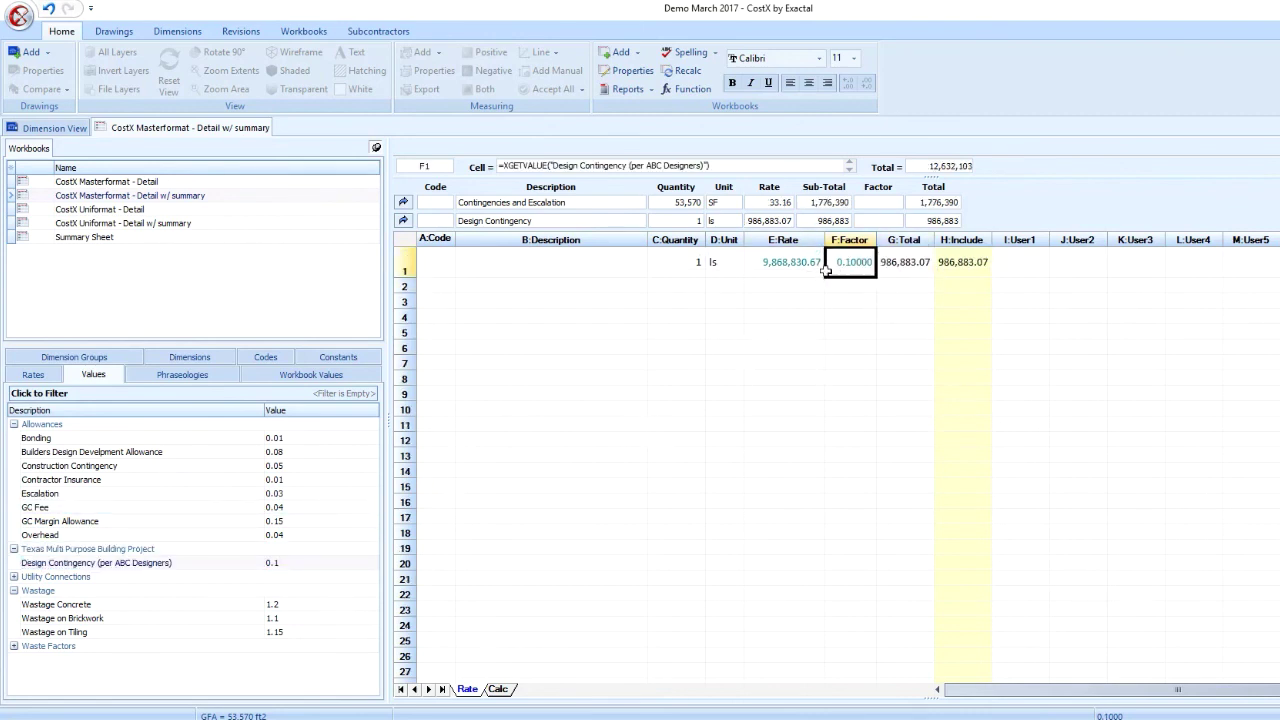
{"action": "left_click", "coordinate": [406, 222]}
{"action": "left_click", "coordinate": [459, 252]}
{"action": "left_click", "coordinate": [435, 252]}
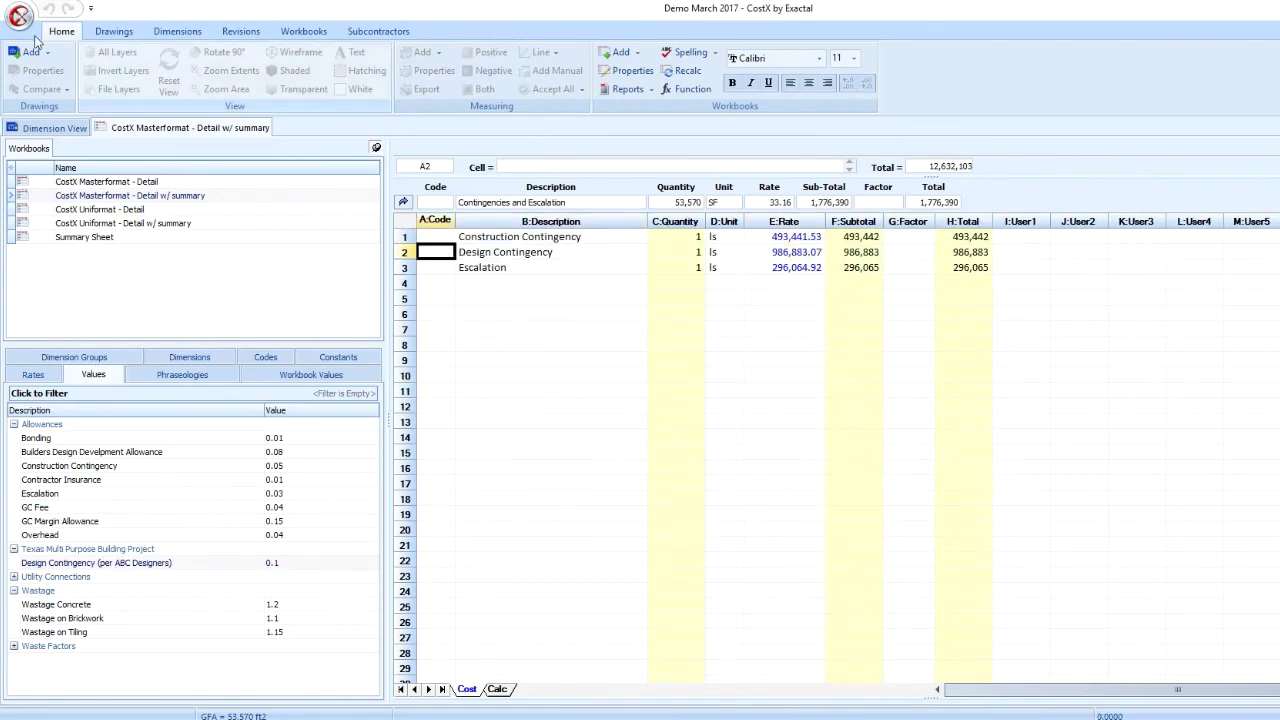
- Open System Administration's Costing Values and expand the Waste Factors, Wastage, Utility Connections and Allowances folders
{"action": "left_click", "coordinate": [20, 16]}
{"action": "left_click", "coordinate": [136, 390]}
{"action": "left_click", "coordinate": [489, 562]}
{"action": "left_click", "coordinate": [505, 465]}
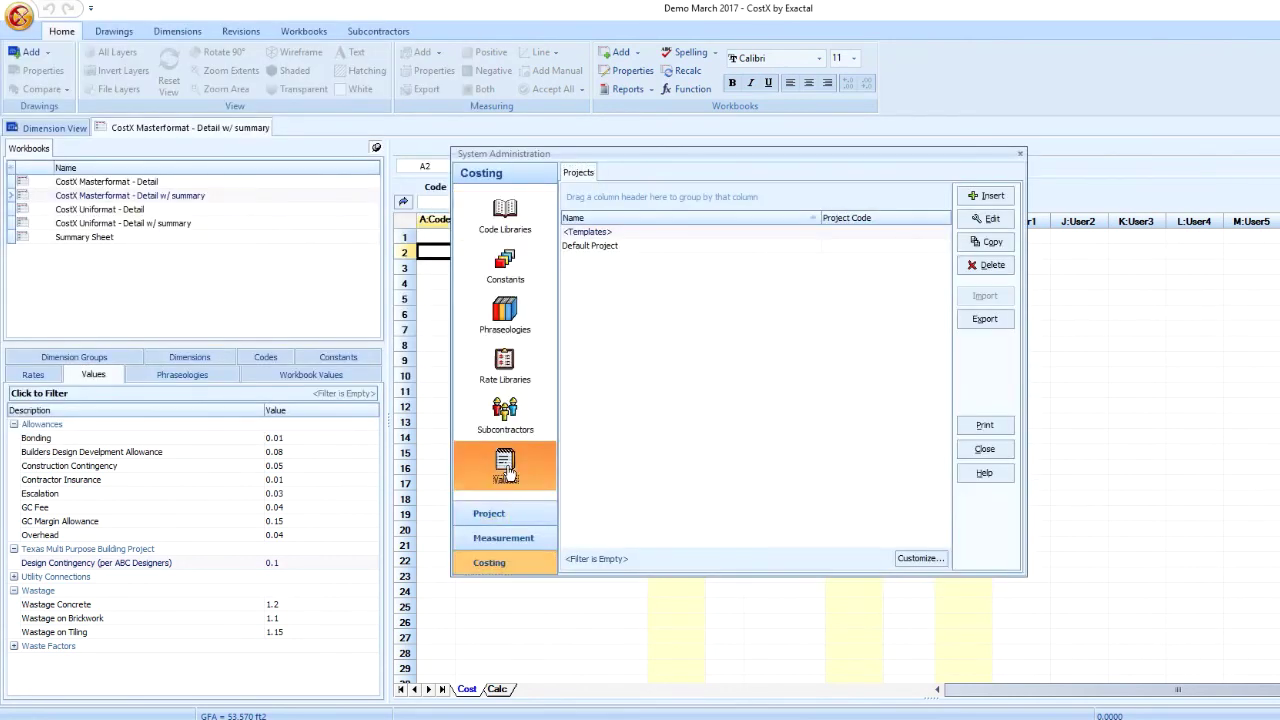
{"action": "left_click", "coordinate": [567, 273]}
{"action": "left_click", "coordinate": [567, 259]}
{"action": "left_click", "coordinate": [567, 245]}
{"action": "left_click", "coordinate": [567, 231]}
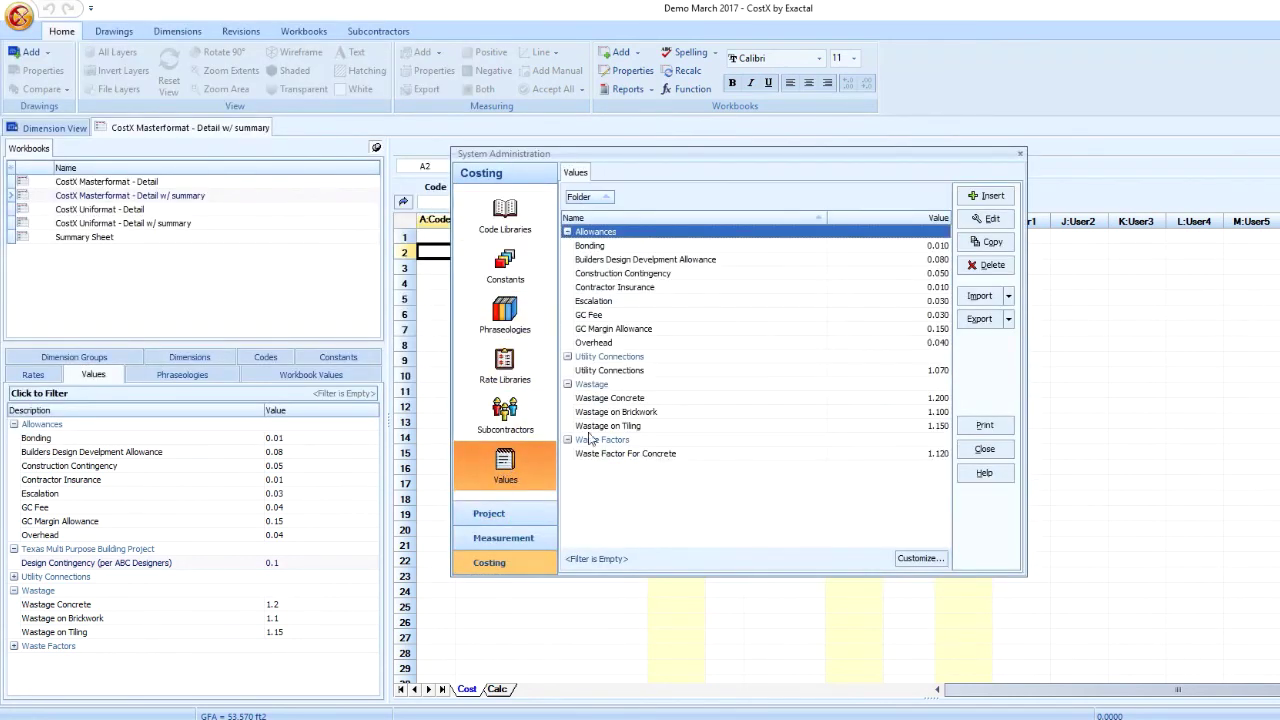